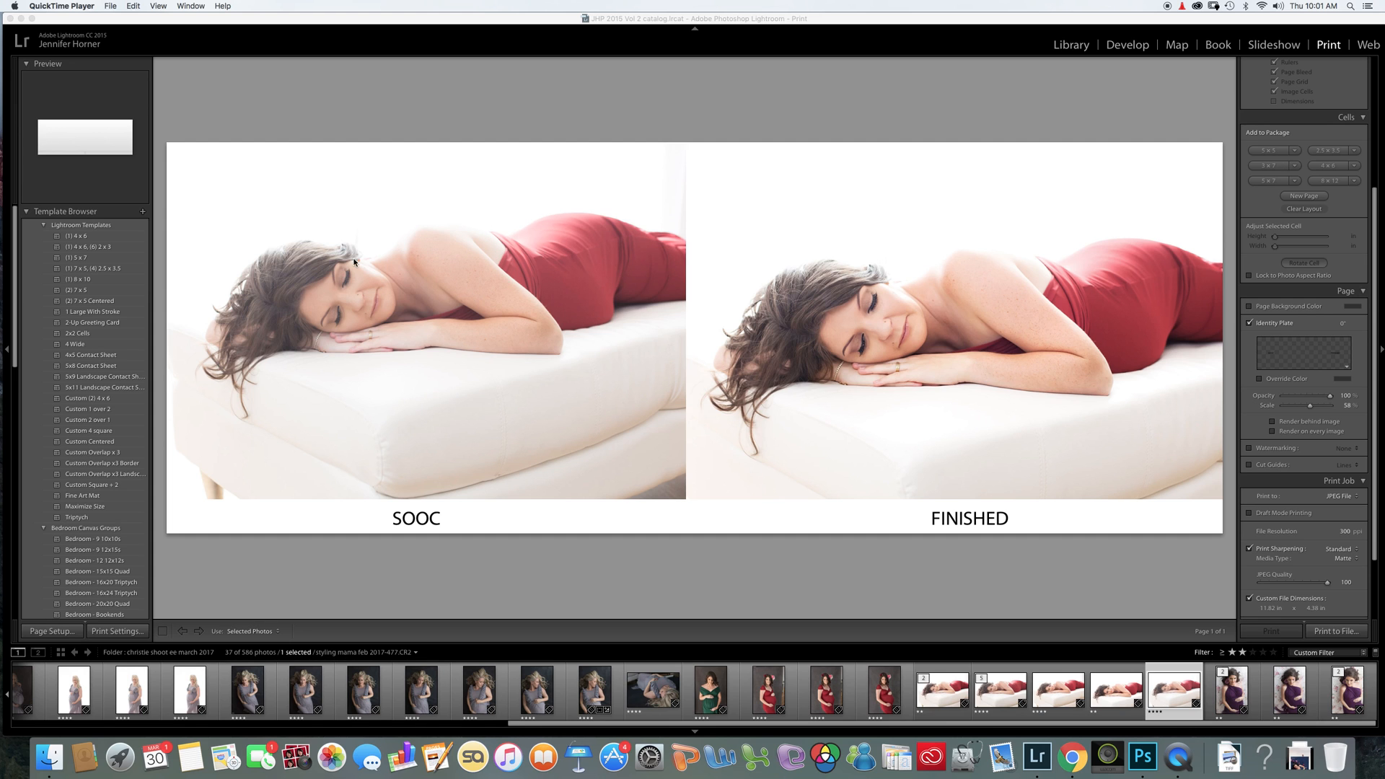
{"action": "mouse_move", "coordinate": [421, 284]}
{"action": "left_mouse_down"}
{"action": "mouse_move", "coordinate": [437, 275]}
{"action": "mouse_move", "coordinate": [422, 296]}
{"action": "left_mouse_up"}
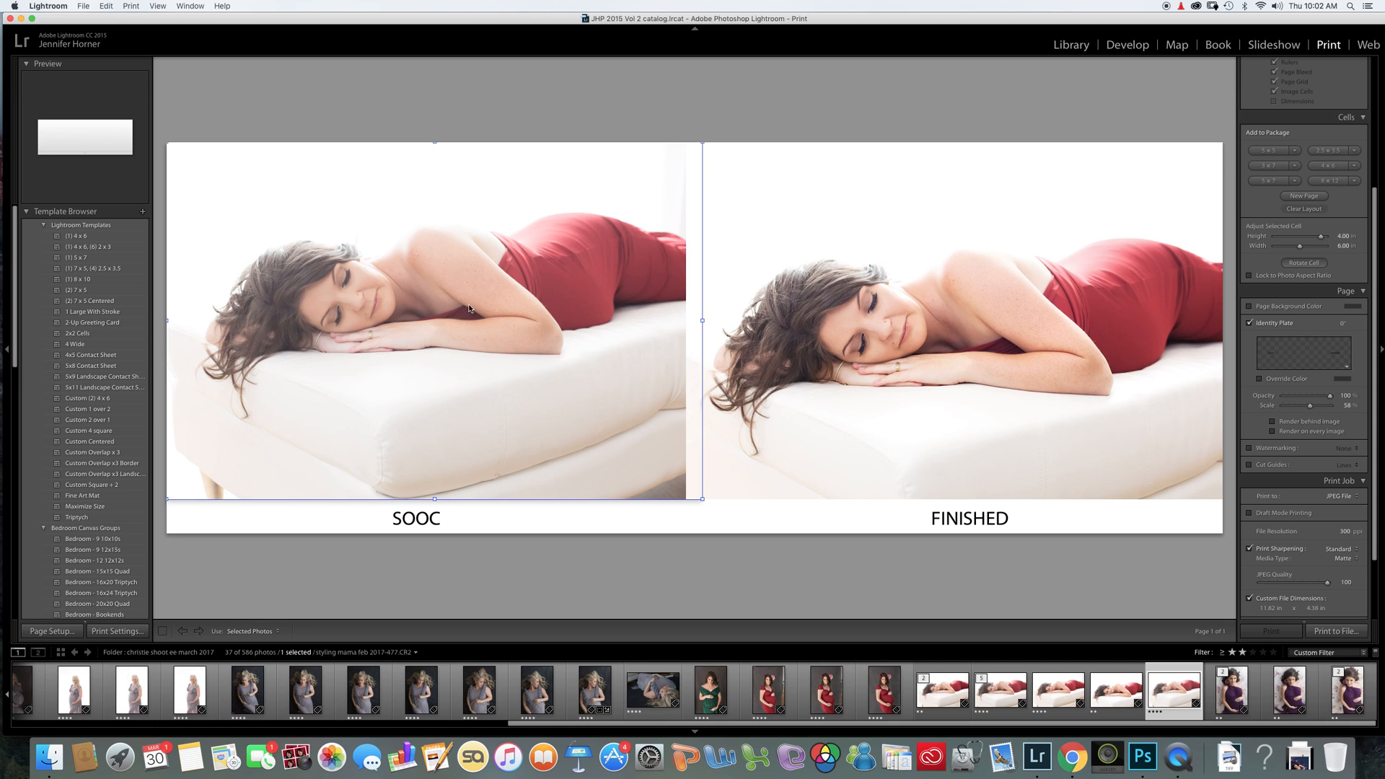
{"action": "left_click", "coordinate": [500, 511]}
{"action": "left_click", "coordinate": [325, 521]}
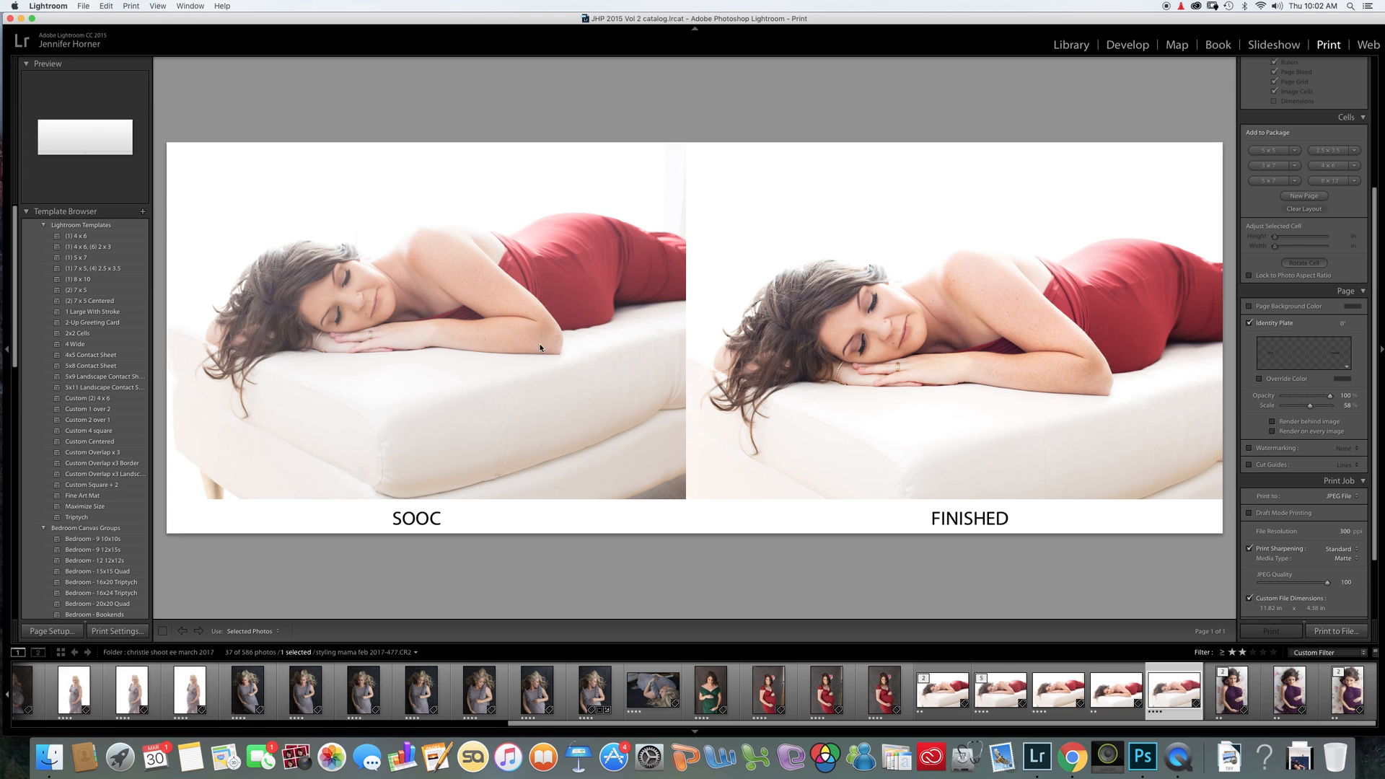
- Open the unedited photo of the woman in red in Develop and restore its Clean Backlit Studio preset history state
{"action": "left_click", "coordinate": [1125, 47]}
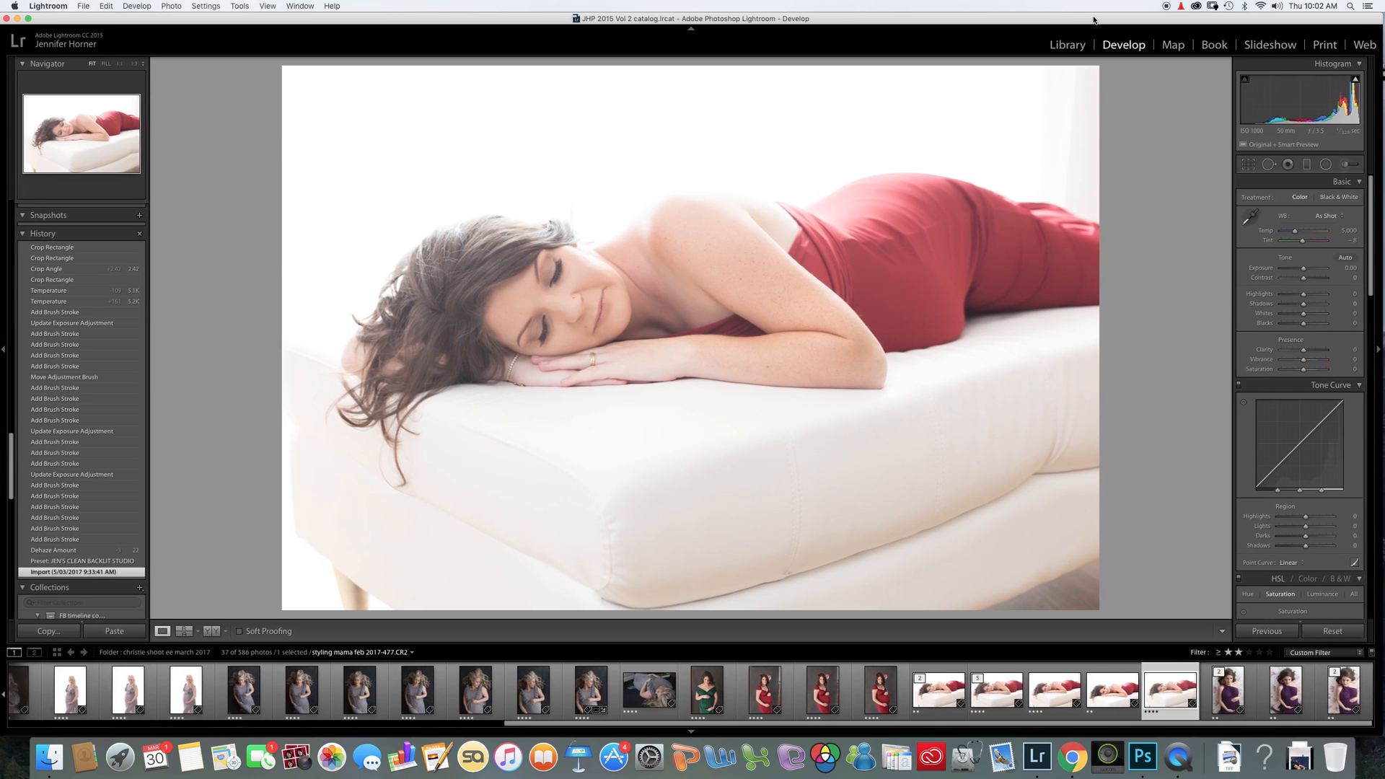
{"action": "left_click", "coordinate": [123, 562]}
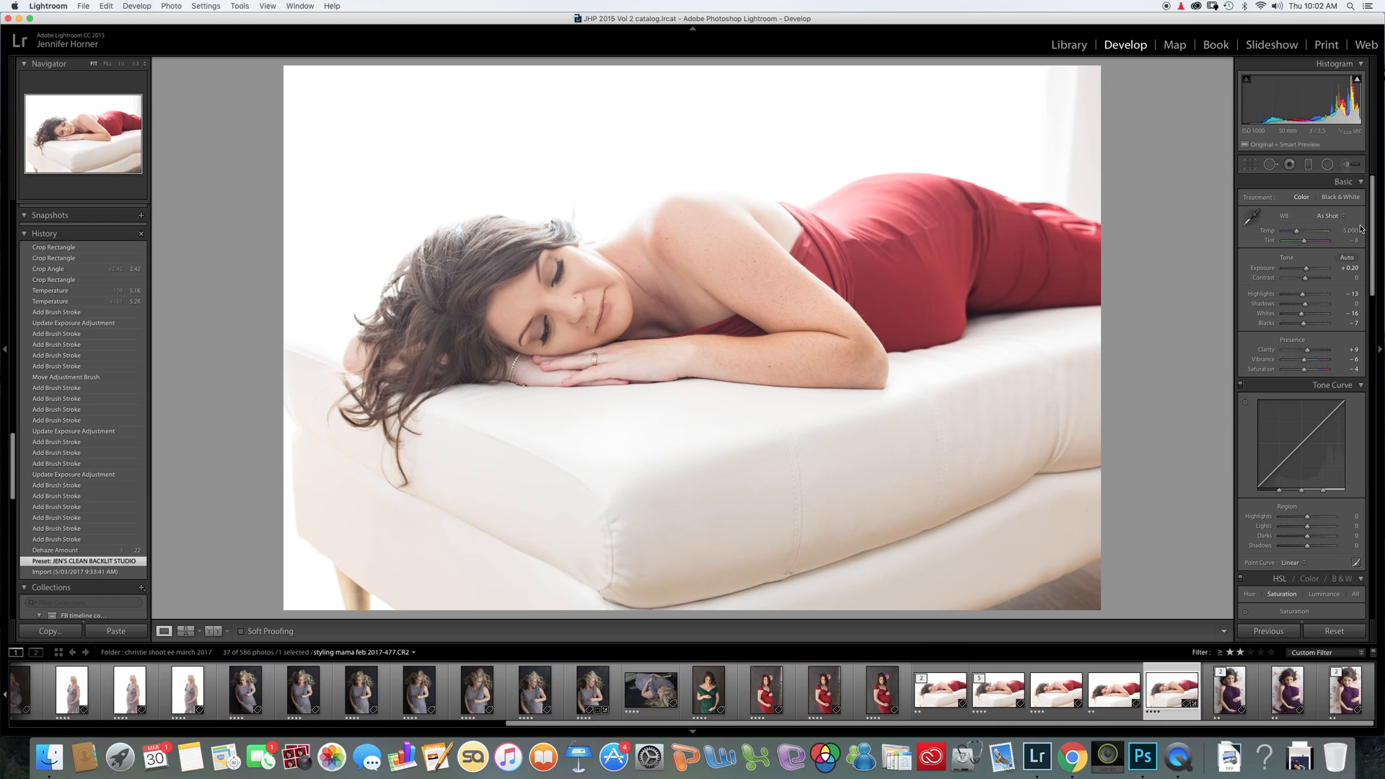
- Examine the preset's Basic, Dehaze and Clarity settings on the photo
{"action": "scroll", "coordinate": [1375, 223], "scroll_direction": "down", "scroll_amount": 1}
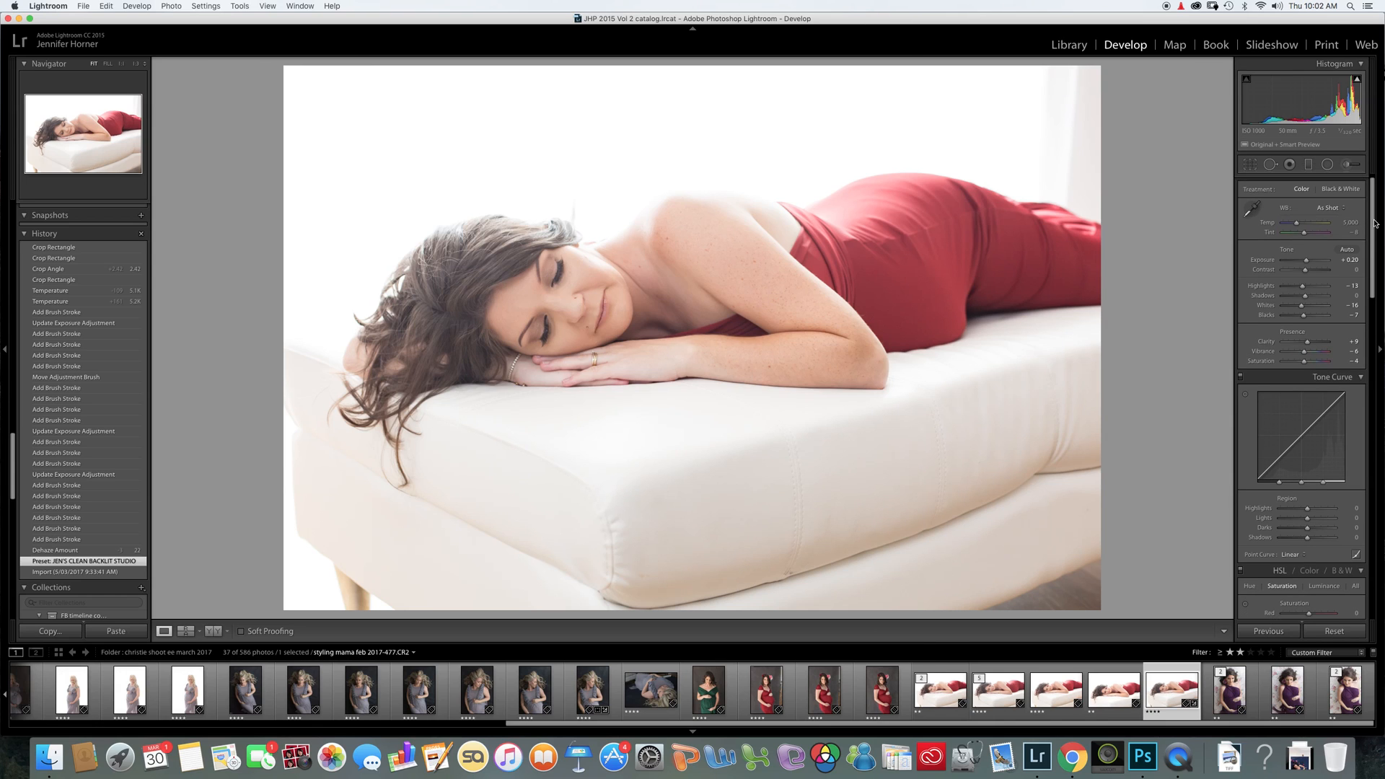
{"action": "left_click_drag", "start_coordinate": [1374, 223], "coordinate": [1380, 507]}
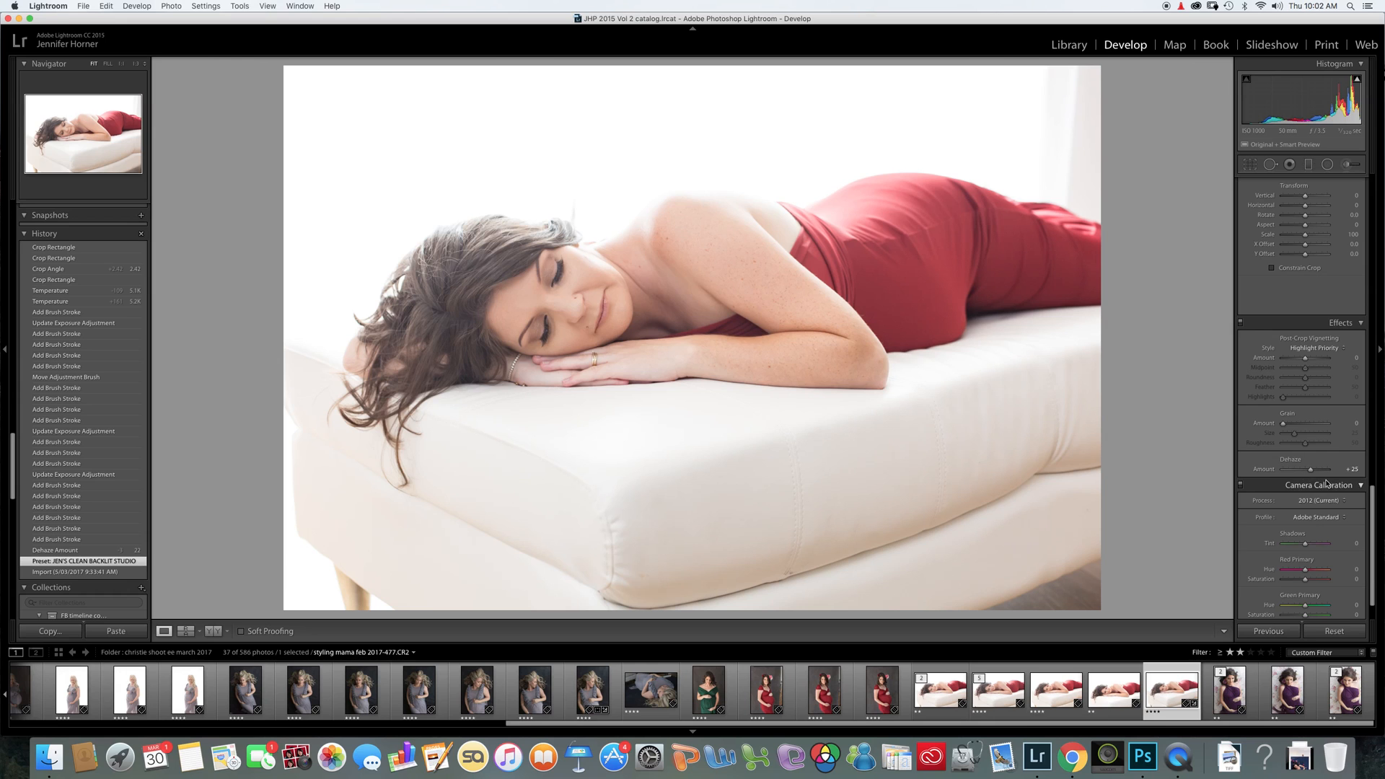
{"action": "left_click_drag", "start_coordinate": [1373, 520], "coordinate": [1381, 175]}
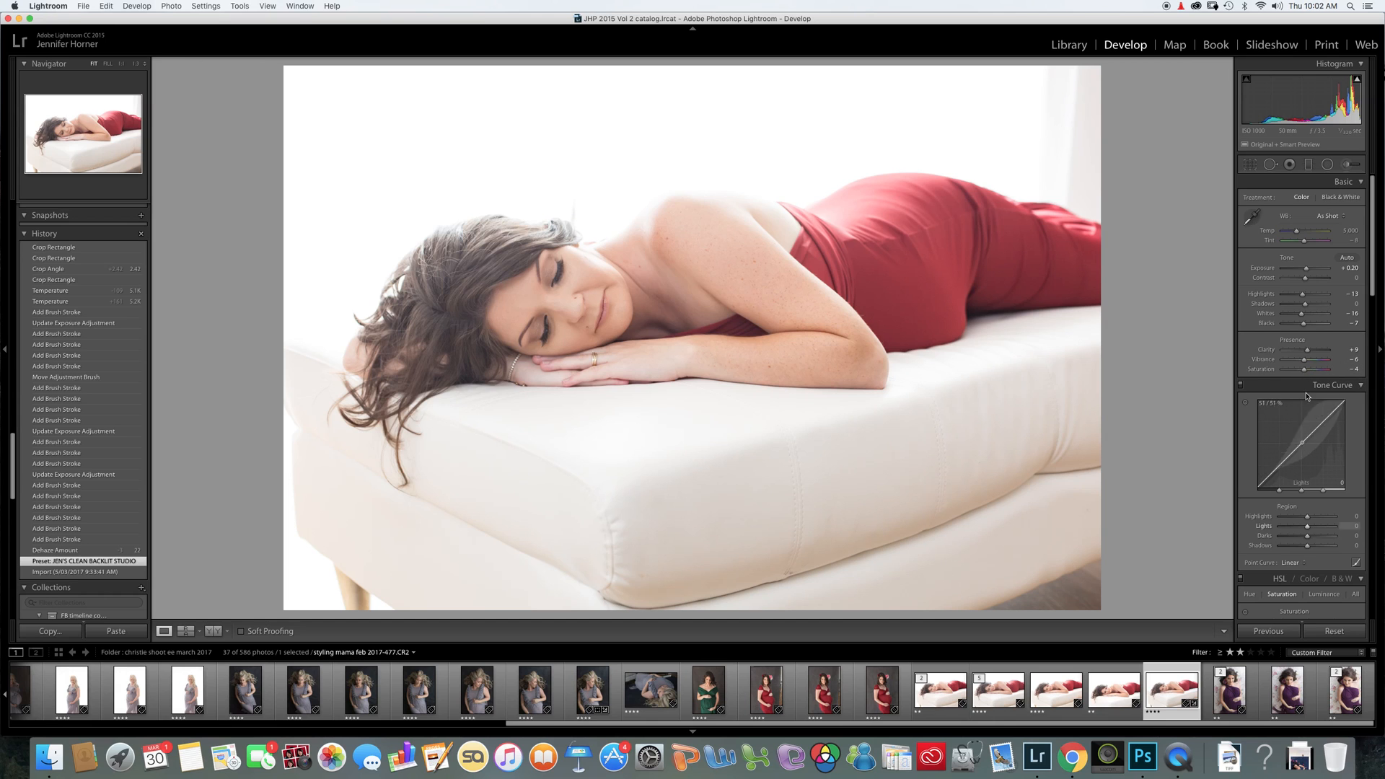
{"action": "left_click_drag", "start_coordinate": [1310, 354], "coordinate": [1311, 354]}
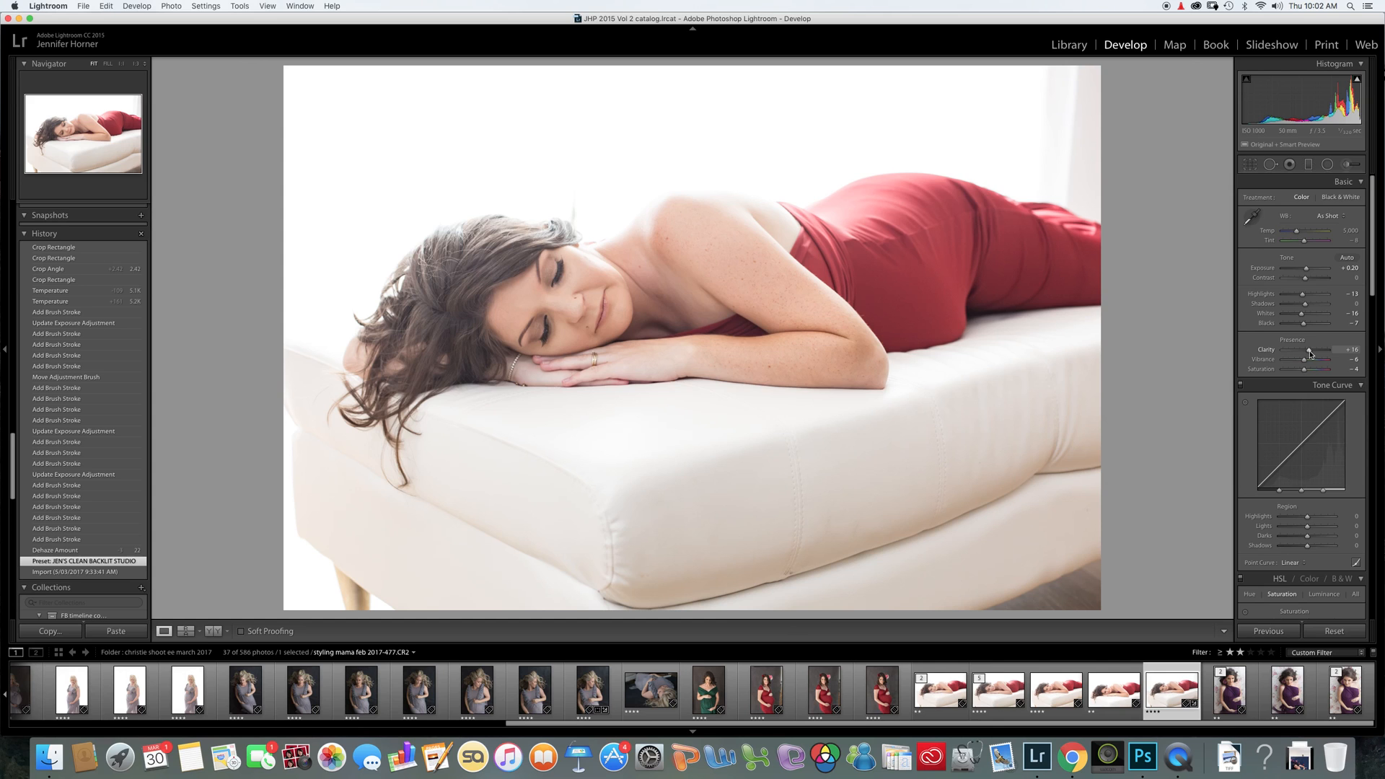
{"action": "left_click_drag", "start_coordinate": [1310, 353], "coordinate": [1308, 354]}
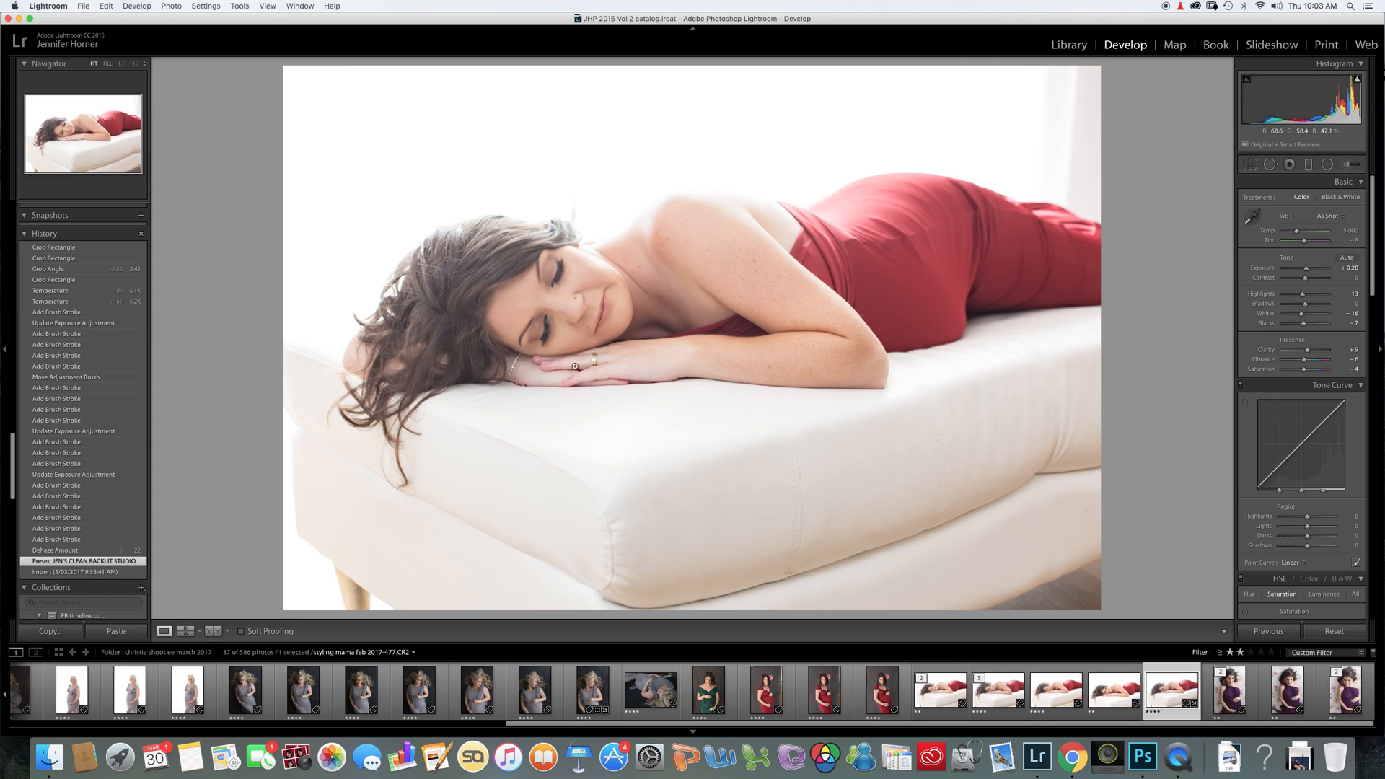
- Choose the REMOVE YELLOW effect for the Adjustment Brush and paint over the woman's face, shoulder and arm at brush size 19
{"action": "left_click", "coordinate": [1346, 164]}
{"action": "left_click", "coordinate": [1313, 200]}
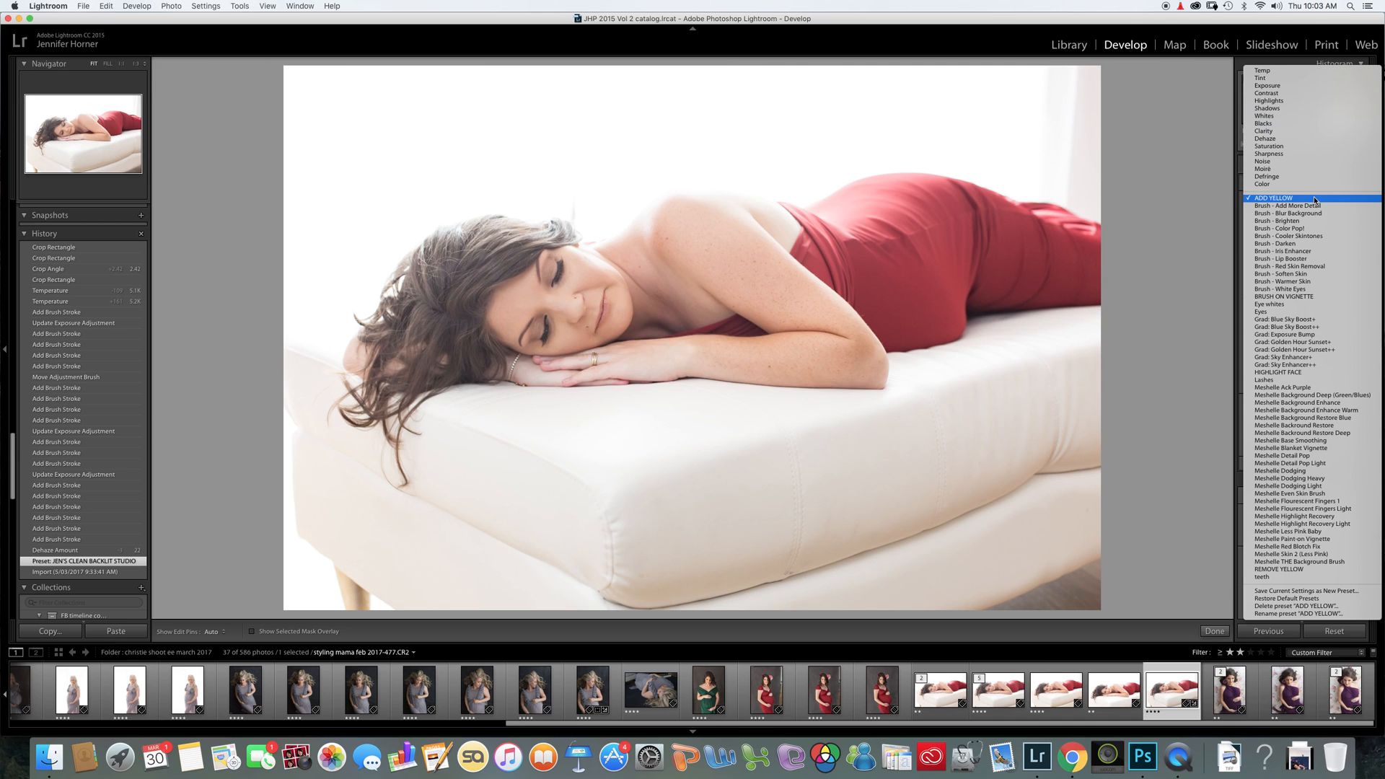
{"action": "left_click", "coordinate": [1294, 570]}
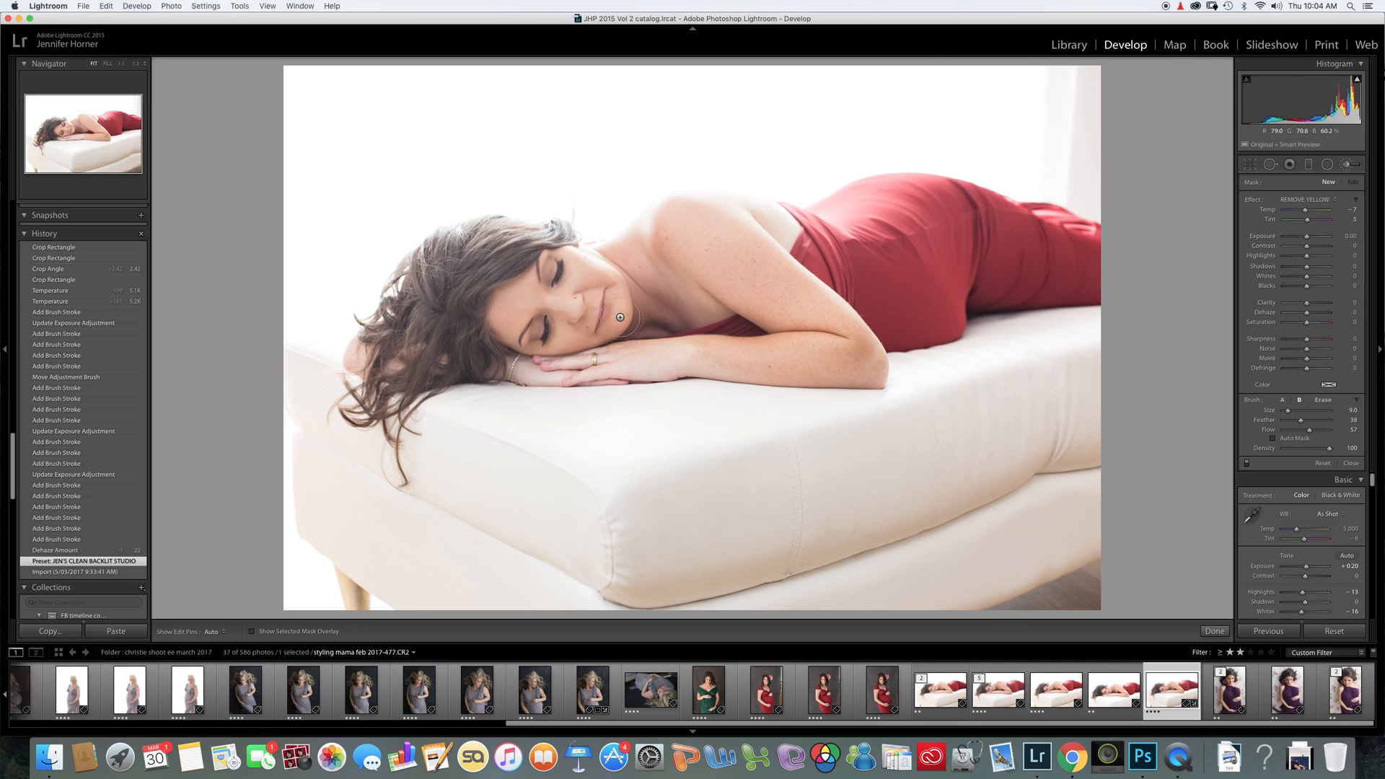
{"action": "scroll", "coordinate": [600, 299], "scroll_direction": "up", "scroll_amount": 5}
{"action": "scroll", "coordinate": [600, 299], "scroll_direction": "up", "scroll_amount": 5}
{"action": "mouse_move", "coordinate": [592, 293]}
{"action": "left_mouse_down"}
{"action": "mouse_move", "coordinate": [532, 283]}
{"action": "mouse_move", "coordinate": [606, 293]}
{"action": "mouse_move", "coordinate": [522, 302]}
{"action": "mouse_move", "coordinate": [555, 318]}
{"action": "mouse_move", "coordinate": [555, 286]}
{"action": "mouse_move", "coordinate": [733, 303]}
{"action": "mouse_move", "coordinate": [750, 279]}
{"action": "mouse_move", "coordinate": [791, 280]}
{"action": "left_mouse_up"}
{"action": "mouse_move", "coordinate": [720, 338]}
{"action": "left_mouse_down"}
{"action": "mouse_move", "coordinate": [826, 361]}
{"action": "mouse_move", "coordinate": [759, 257]}
{"action": "mouse_move", "coordinate": [853, 344]}
{"action": "mouse_move", "coordinate": [715, 268]}
{"action": "mouse_move", "coordinate": [730, 363]}
{"action": "mouse_move", "coordinate": [856, 356]}
{"action": "mouse_move", "coordinate": [735, 253]}
{"action": "mouse_move", "coordinate": [793, 293]}
{"action": "mouse_move", "coordinate": [782, 360]}
{"action": "mouse_move", "coordinate": [766, 356]}
{"action": "mouse_move", "coordinate": [1010, 339]}
{"action": "left_mouse_up"}
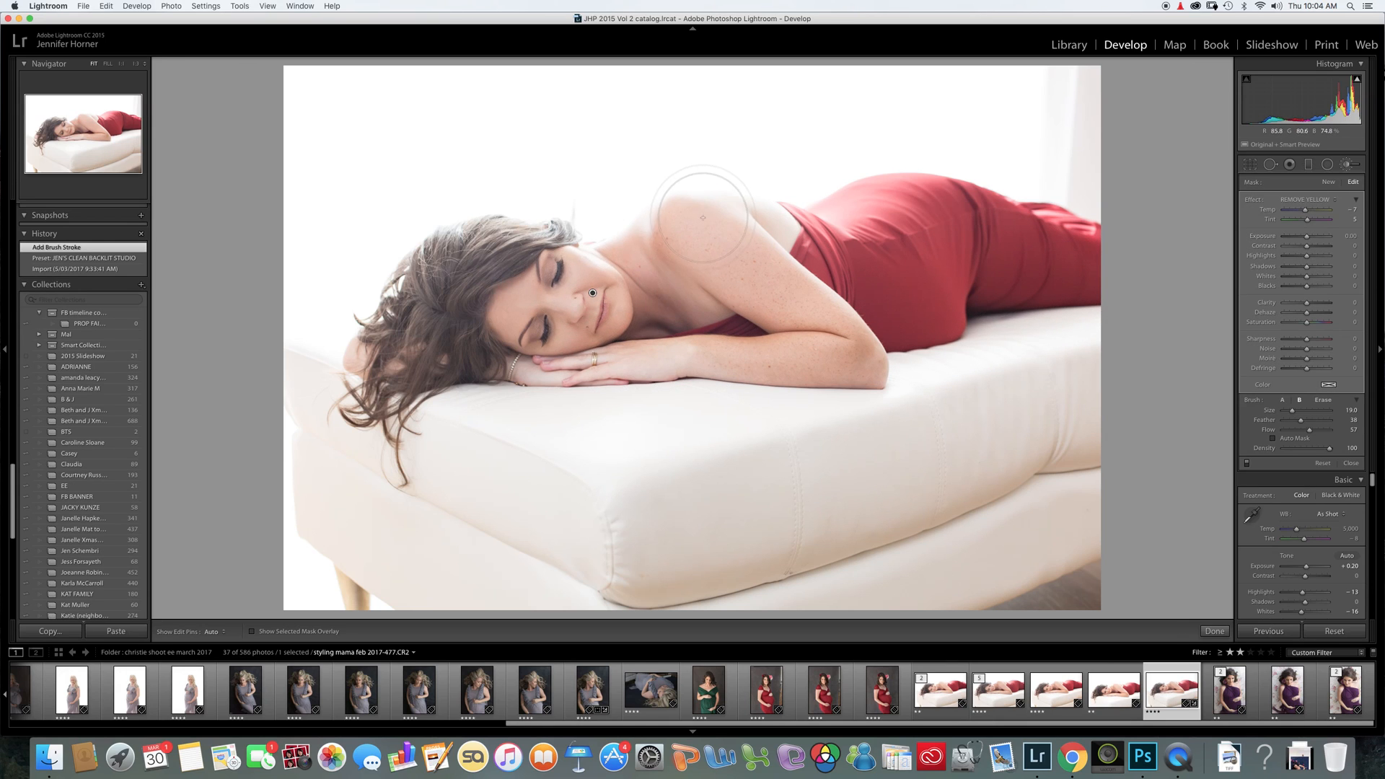
- Reduce the brush size to 8 and paint the REMOVE YELLOW effect onto the hand near her hair and her shoulder
{"action": "key", "text": "bracketleft"}
{"action": "mouse_move", "coordinate": [509, 346]}
{"action": "left_mouse_down"}
{"action": "mouse_move", "coordinate": [347, 346]}
{"action": "mouse_move", "coordinate": [377, 360]}
{"action": "left_mouse_up"}
{"action": "left_click", "coordinate": [674, 238]}
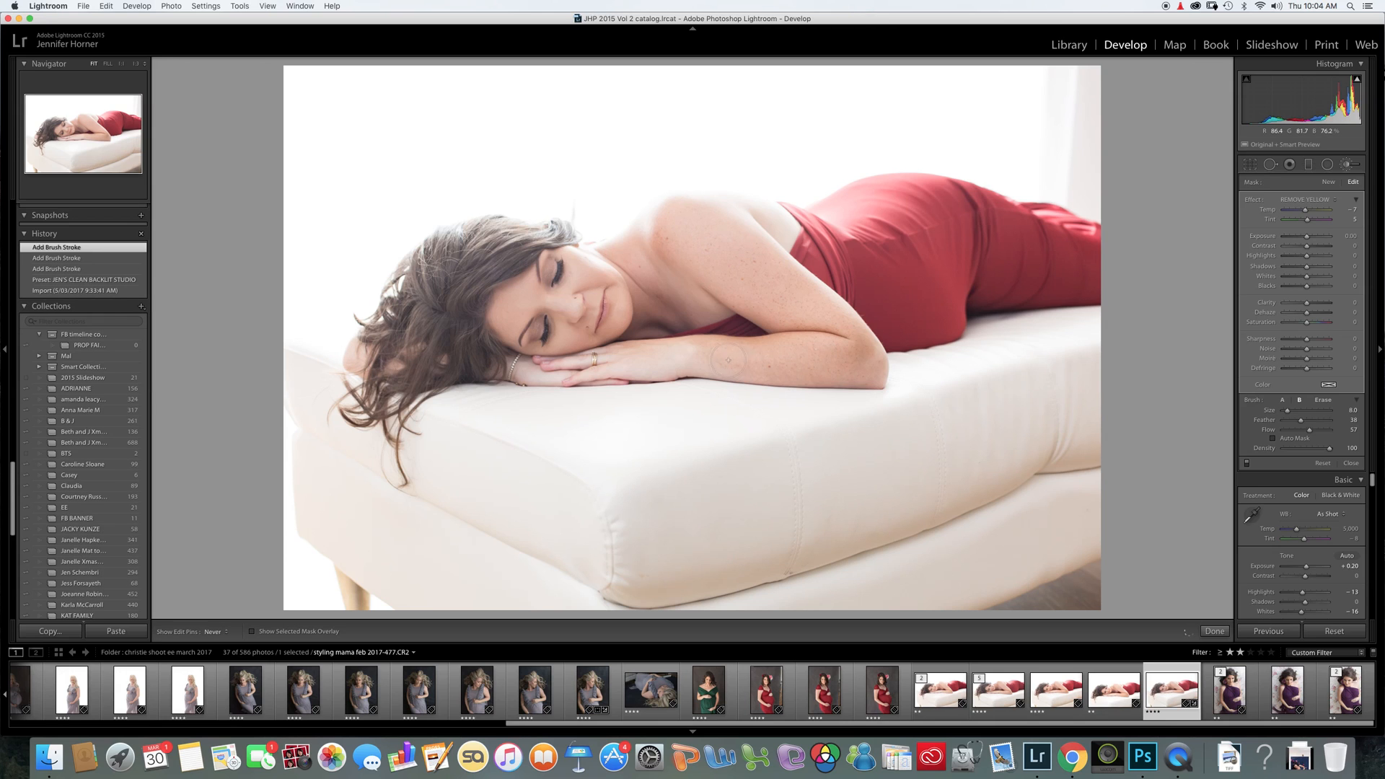
{"action": "left_click_drag", "start_coordinate": [770, 274], "coordinate": [781, 240]}
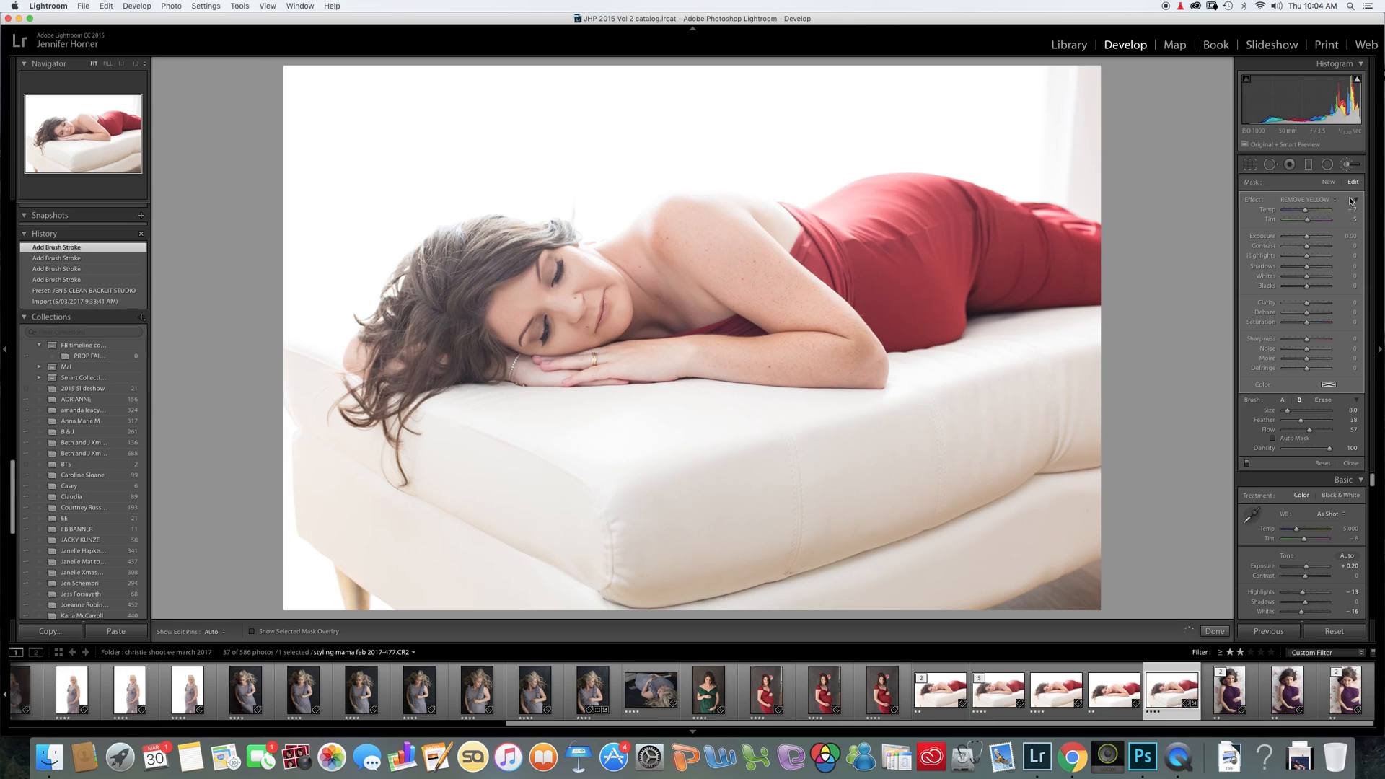
- Lower the overall amount of the REMOVE YELLOW brush adjustment to 5 and finish the adjustment
{"action": "left_click", "coordinate": [1356, 200]}
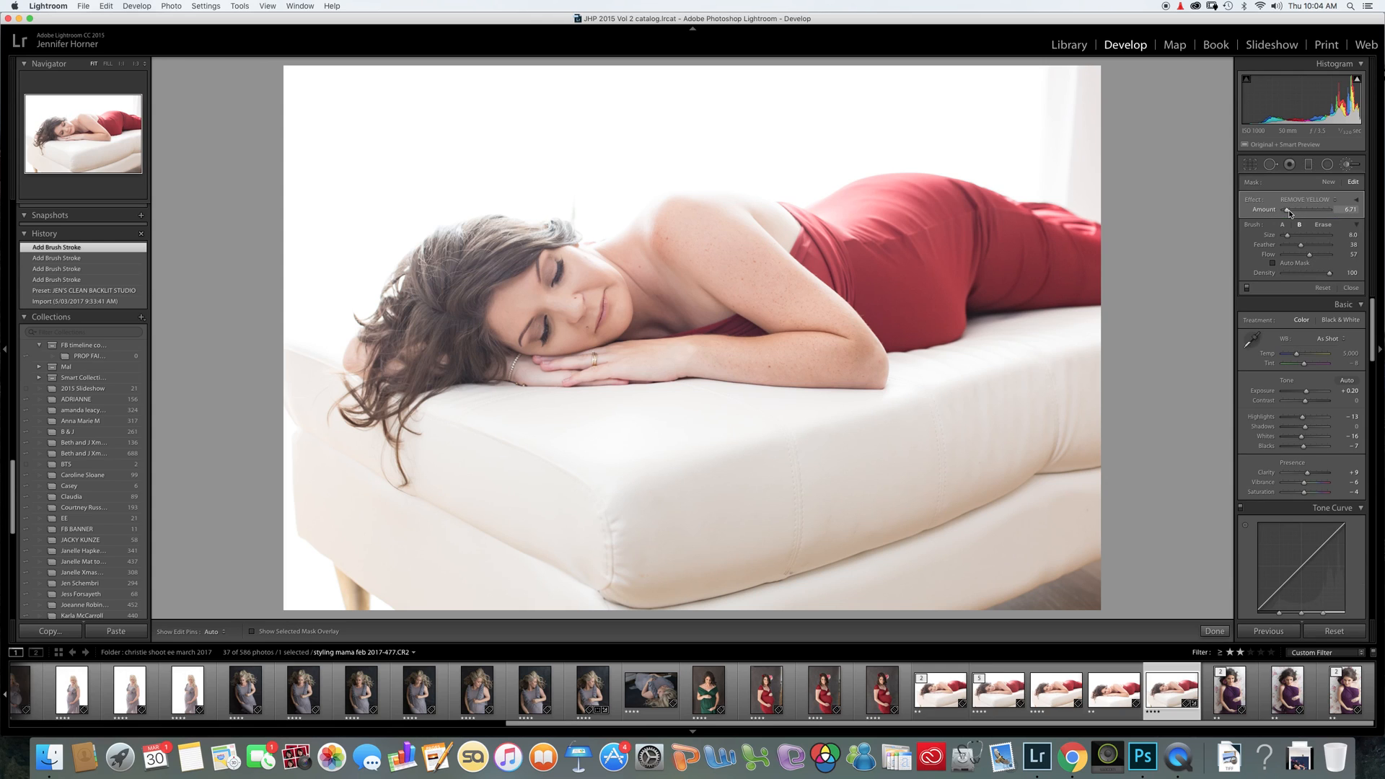
{"action": "left_click_drag", "start_coordinate": [1289, 212], "coordinate": [1286, 213]}
{"action": "left_click_drag", "start_coordinate": [1287, 211], "coordinate": [1287, 211]}
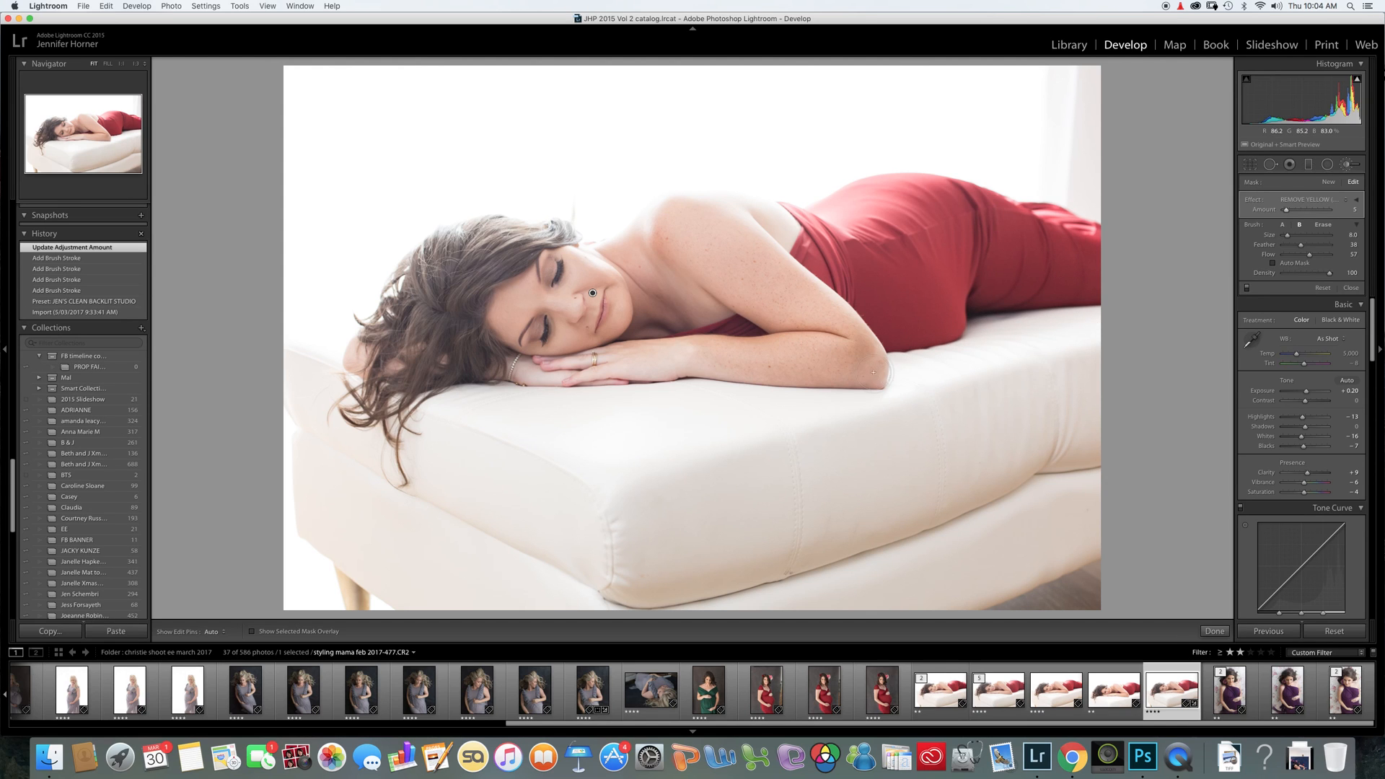
{"action": "left_click", "coordinate": [1215, 631]}
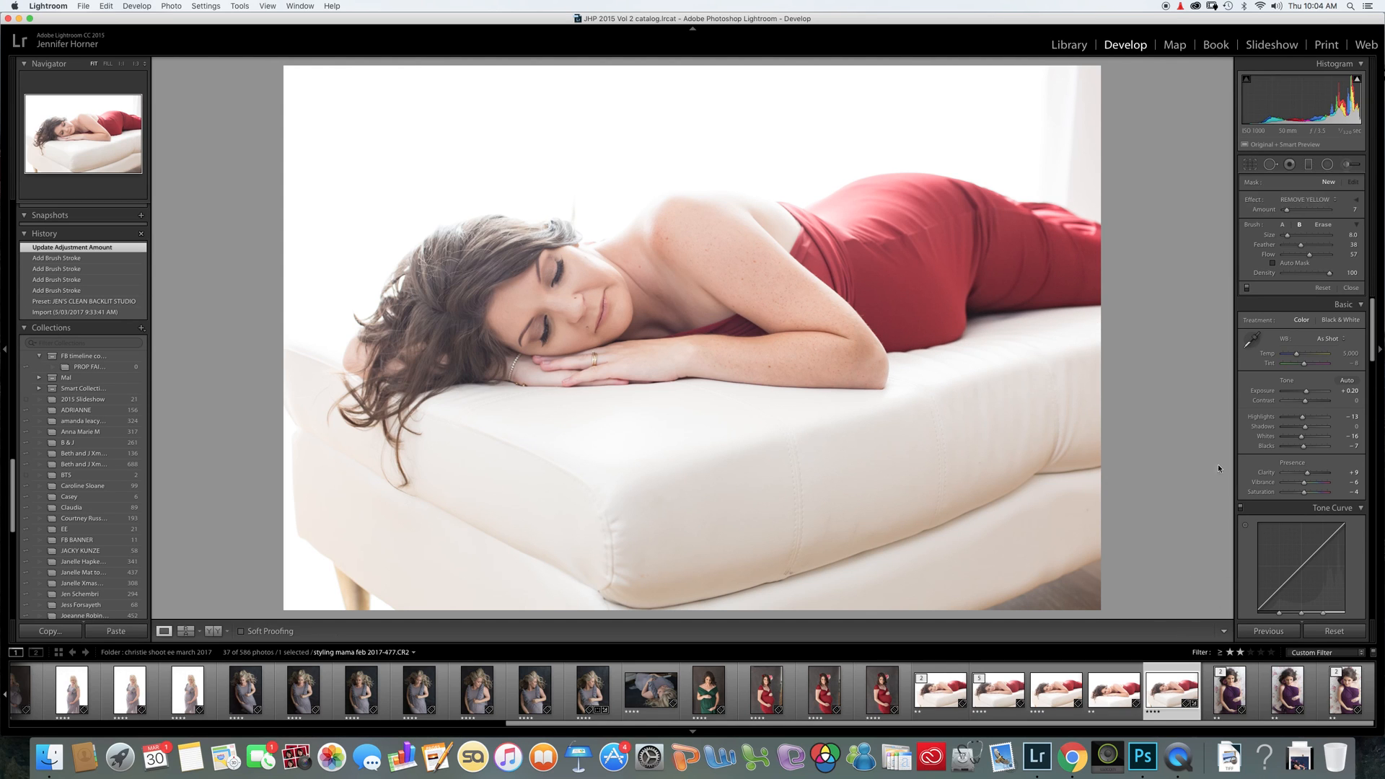
- Create a new ADD YELLOW brush adjustment with exposure −0.11 and paint it over her hands at brush size 10
{"action": "left_click", "coordinate": [1347, 165]}
{"action": "left_click", "coordinate": [1295, 204]}
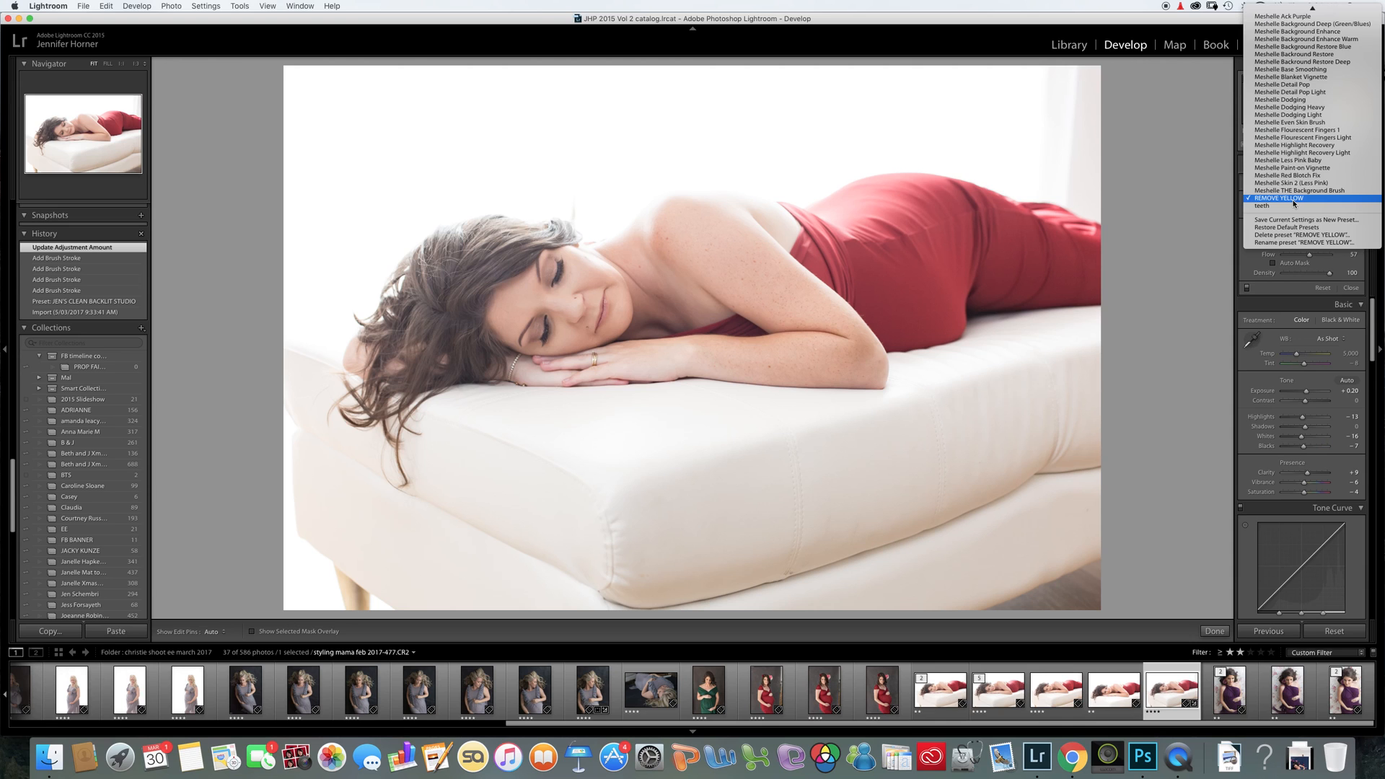
{"action": "mouse_move", "coordinate": [1312, 6]}
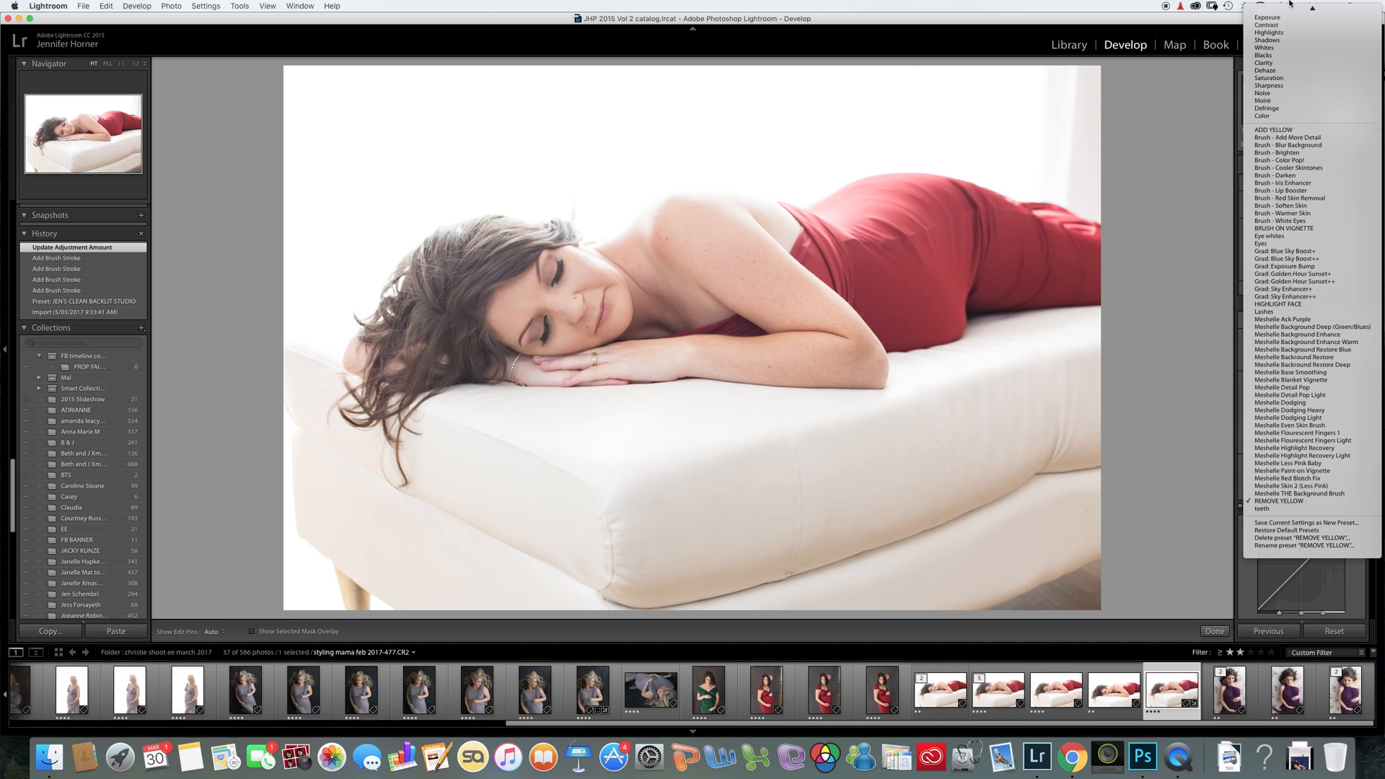
{"action": "left_click", "coordinate": [1281, 136]}
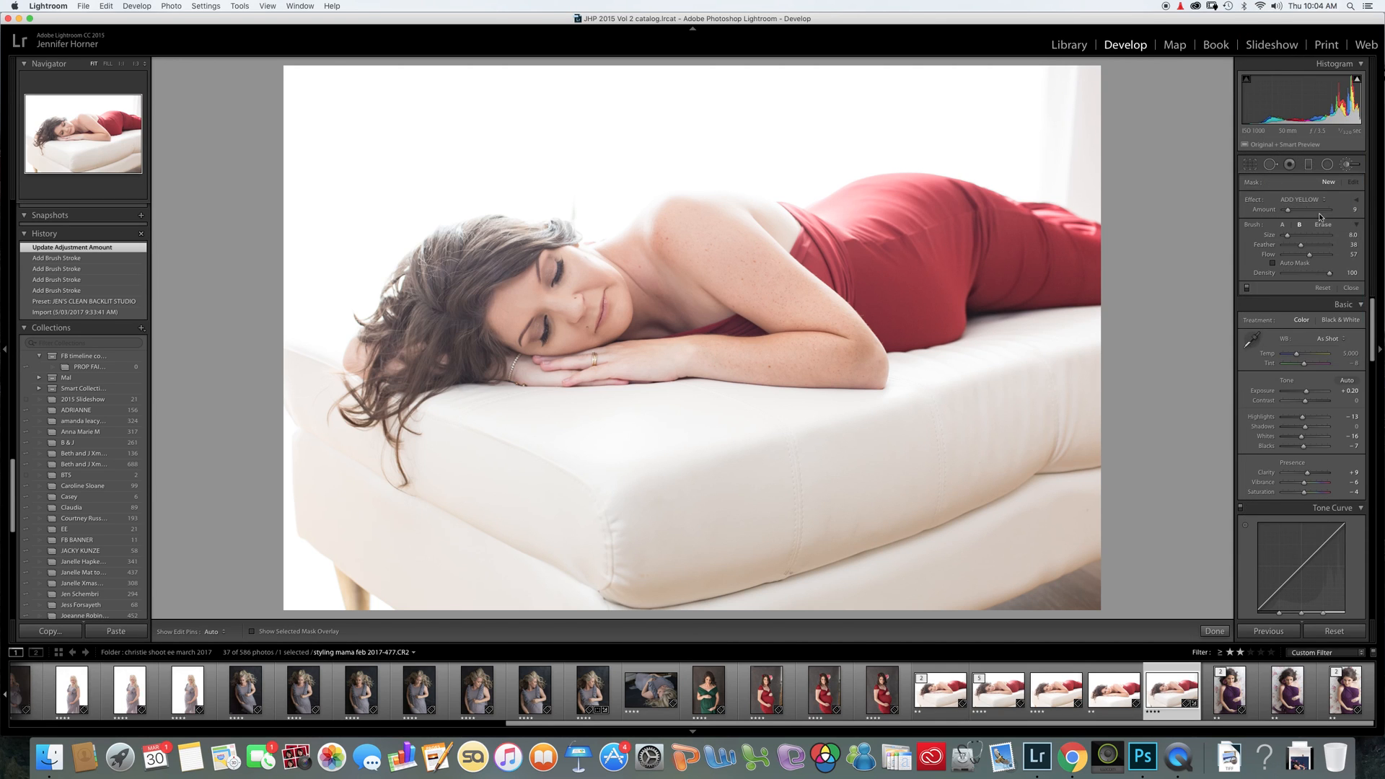
{"action": "left_click", "coordinate": [1357, 200]}
{"action": "left_click_drag", "start_coordinate": [1307, 238], "coordinate": [1308, 242]}
{"action": "key", "text": "bracketright"}
{"action": "mouse_move", "coordinate": [632, 369]}
{"action": "left_mouse_down"}
{"action": "mouse_move", "coordinate": [602, 369]}
{"action": "mouse_move", "coordinate": [644, 362]}
{"action": "mouse_move", "coordinate": [562, 370]}
{"action": "left_mouse_up"}
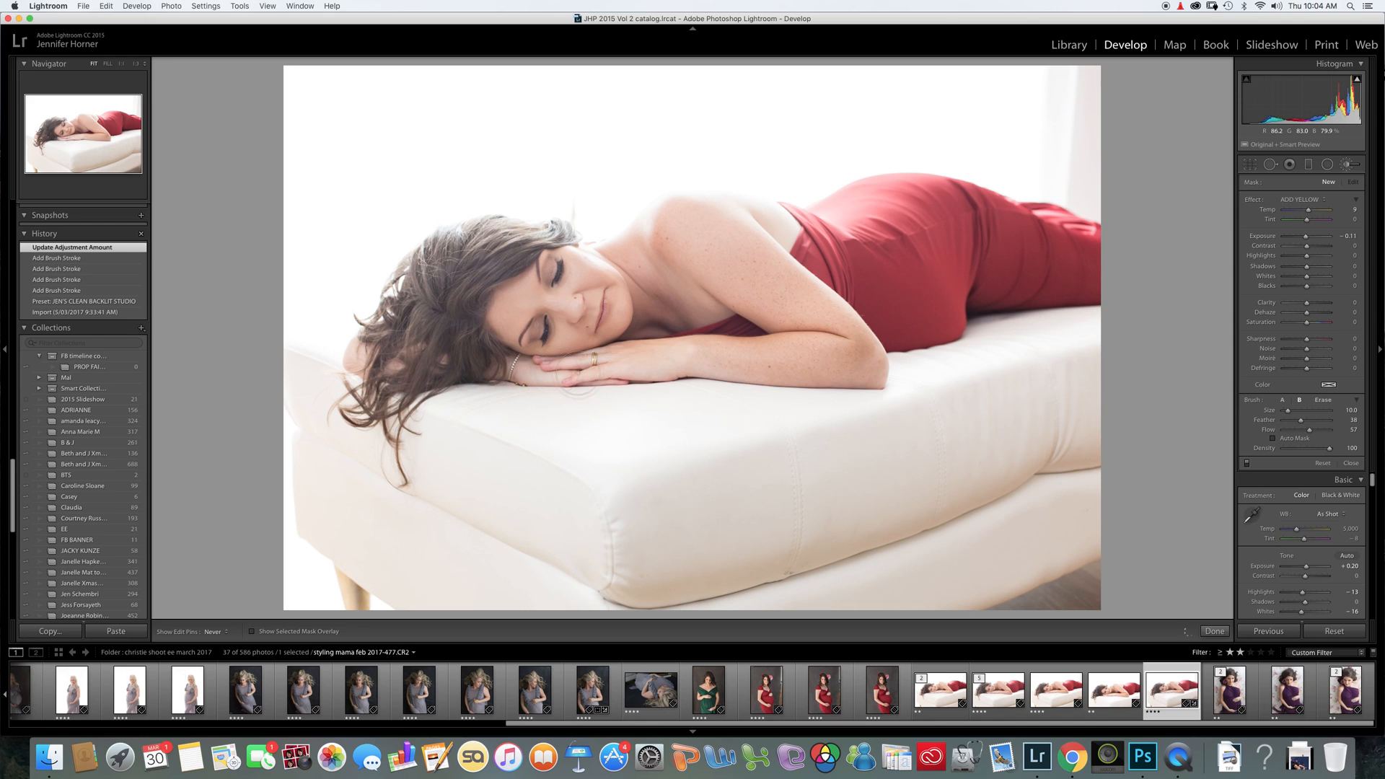
{"action": "left_click_drag", "start_coordinate": [559, 369], "coordinate": [543, 370]}
- Reduce the brush size to 6 and dab ADD YELLOW beneath her hair and on the area above her forearm
{"action": "key", "text": "bracketleft"}
{"action": "key", "text": "bracketleft"}
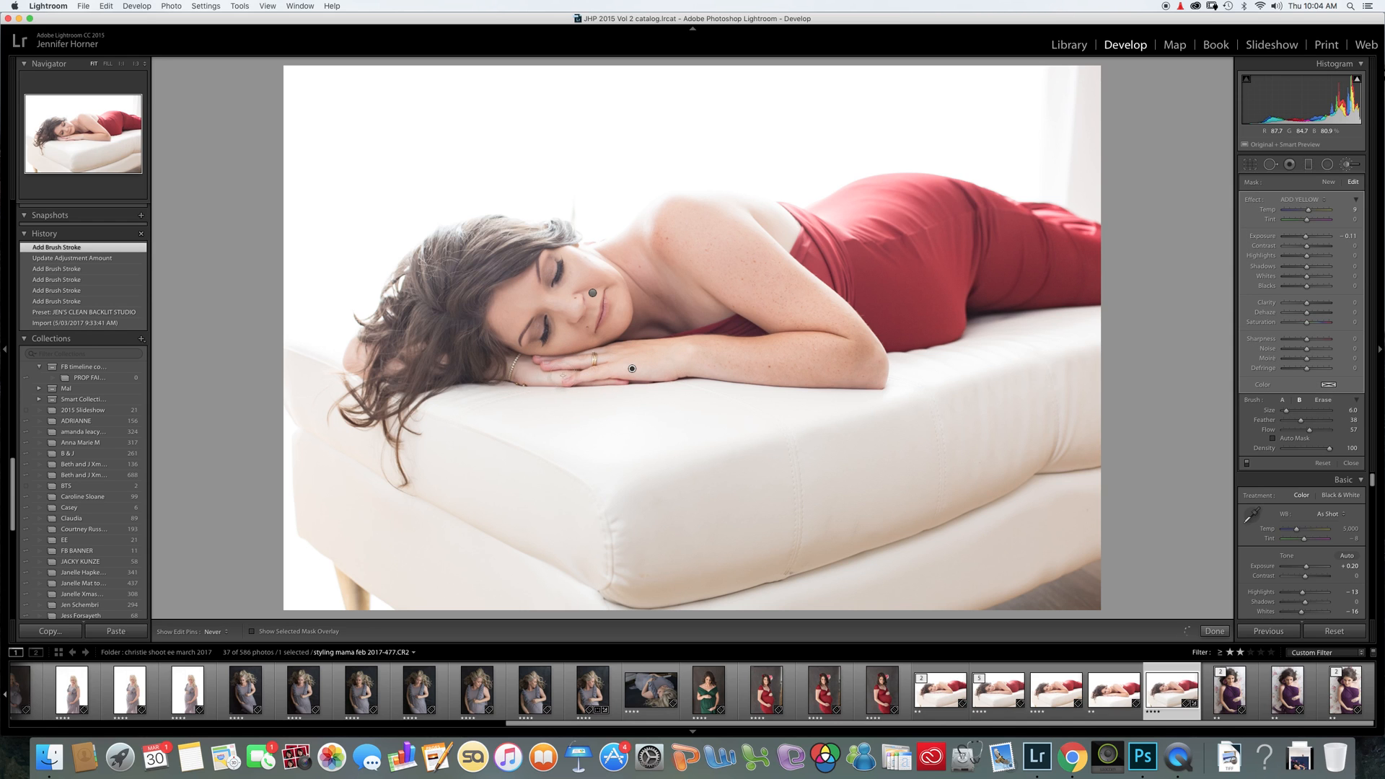
{"action": "left_click", "coordinate": [391, 362]}
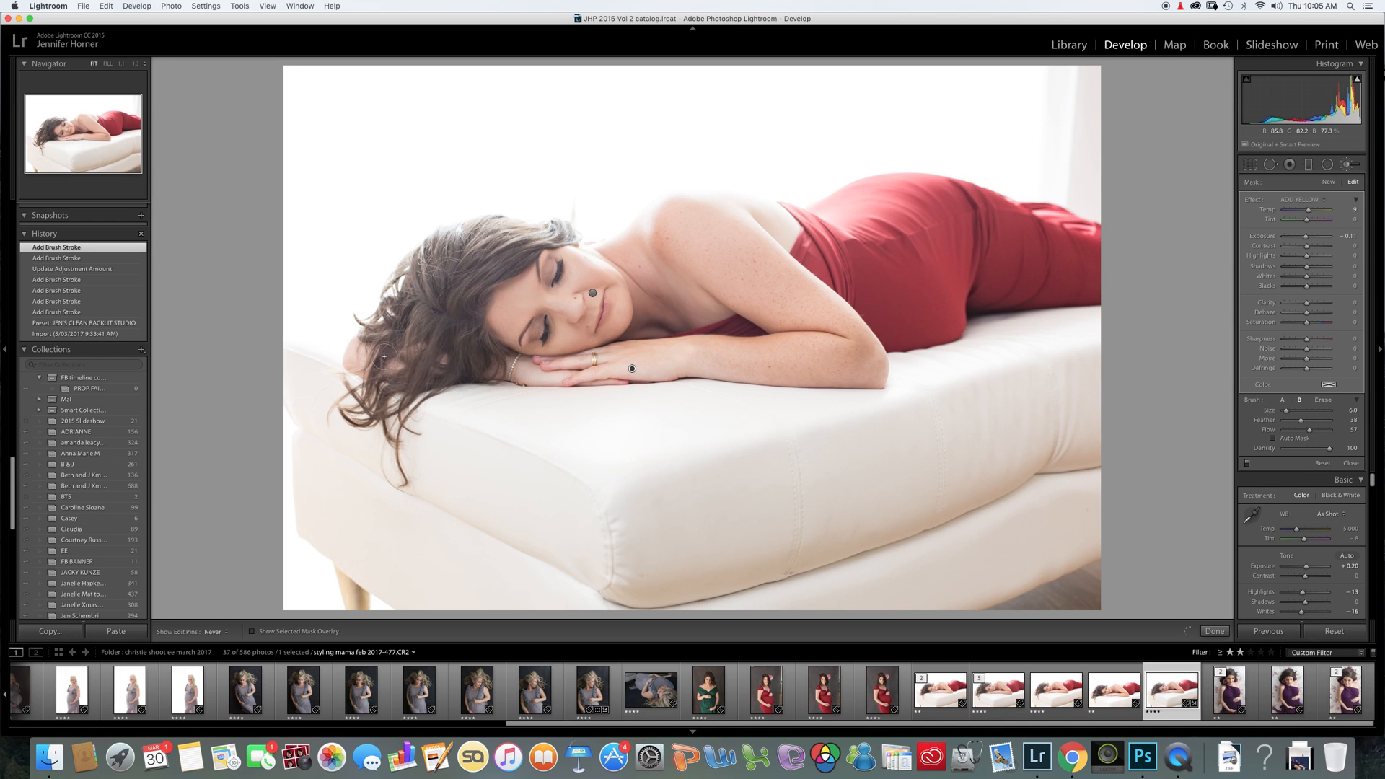
{"action": "left_click", "coordinate": [686, 333]}
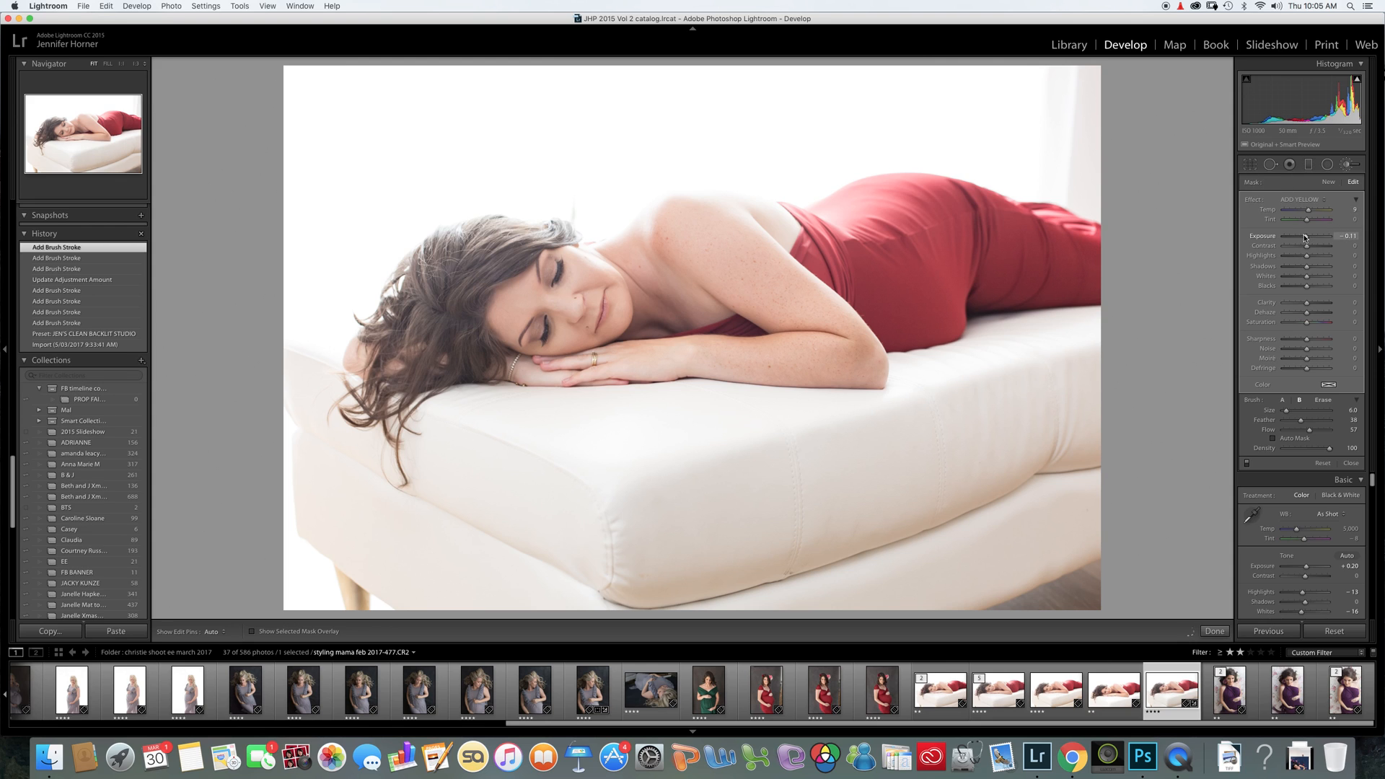
- Set the ADD YELLOW adjustment's exposure to −0.35 and finish the adjustment
{"action": "left_click_drag", "start_coordinate": [1307, 238], "coordinate": [1305, 238]}
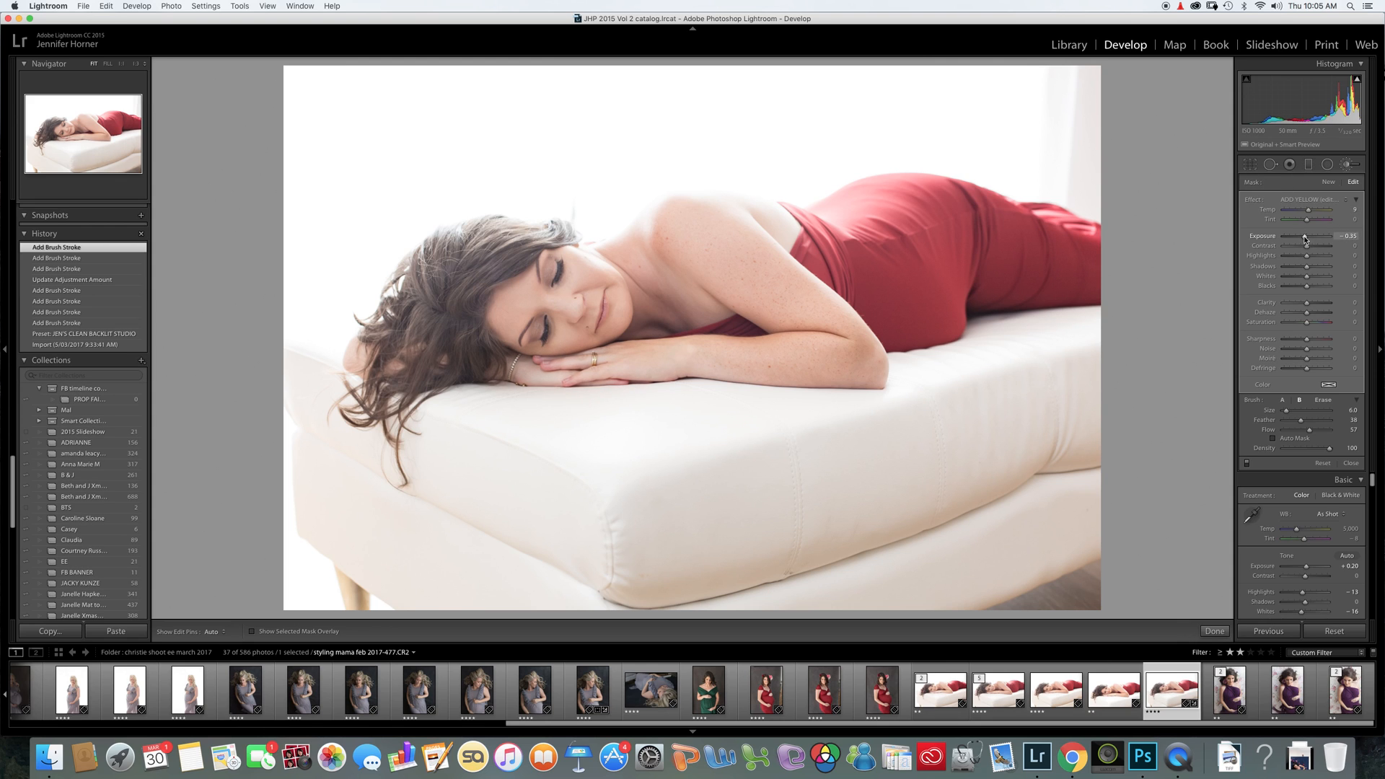
{"action": "left_click_drag", "start_coordinate": [1306, 238], "coordinate": [1304, 238]}
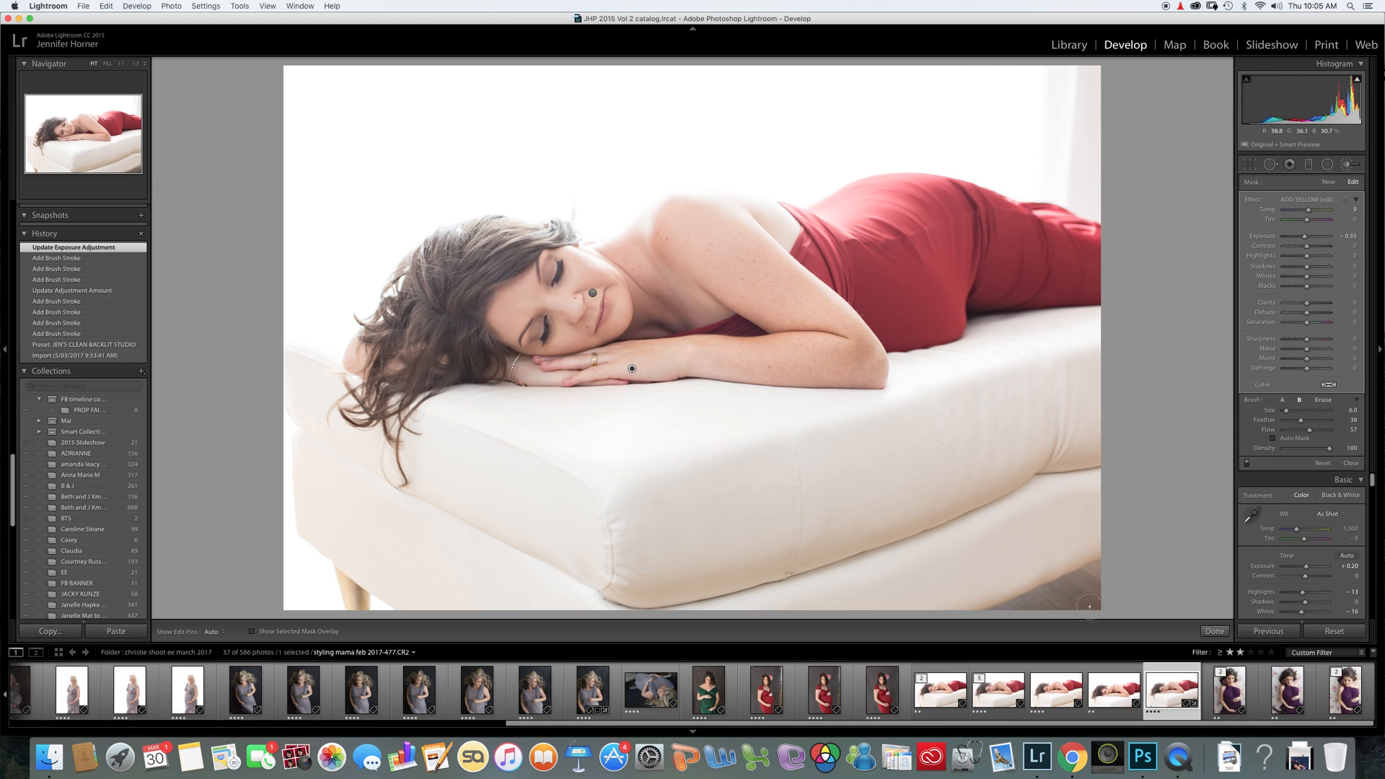
{"action": "left_click", "coordinate": [1215, 632]}
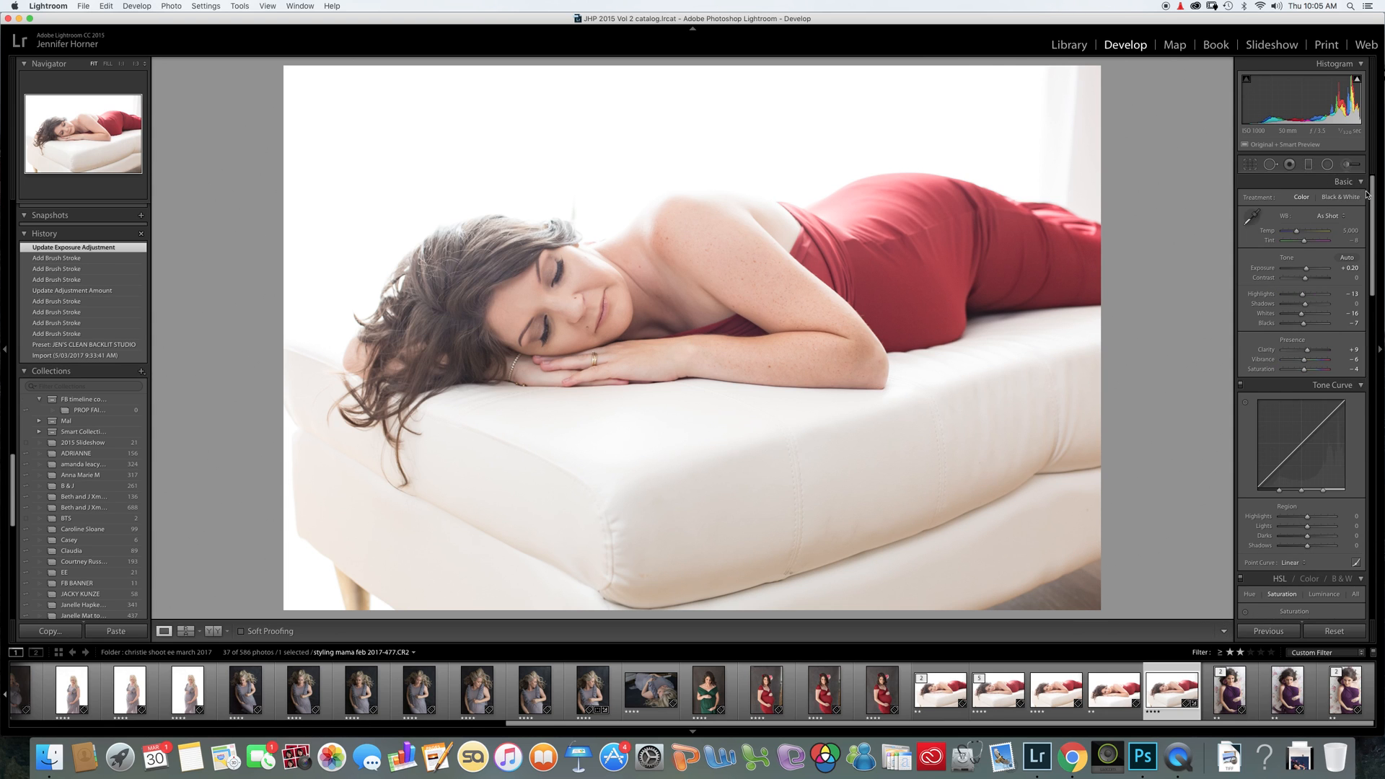
- Create a new Exposure brush adjustment at −0.35 and paint it over her elbow
{"action": "left_click", "coordinate": [1347, 165]}
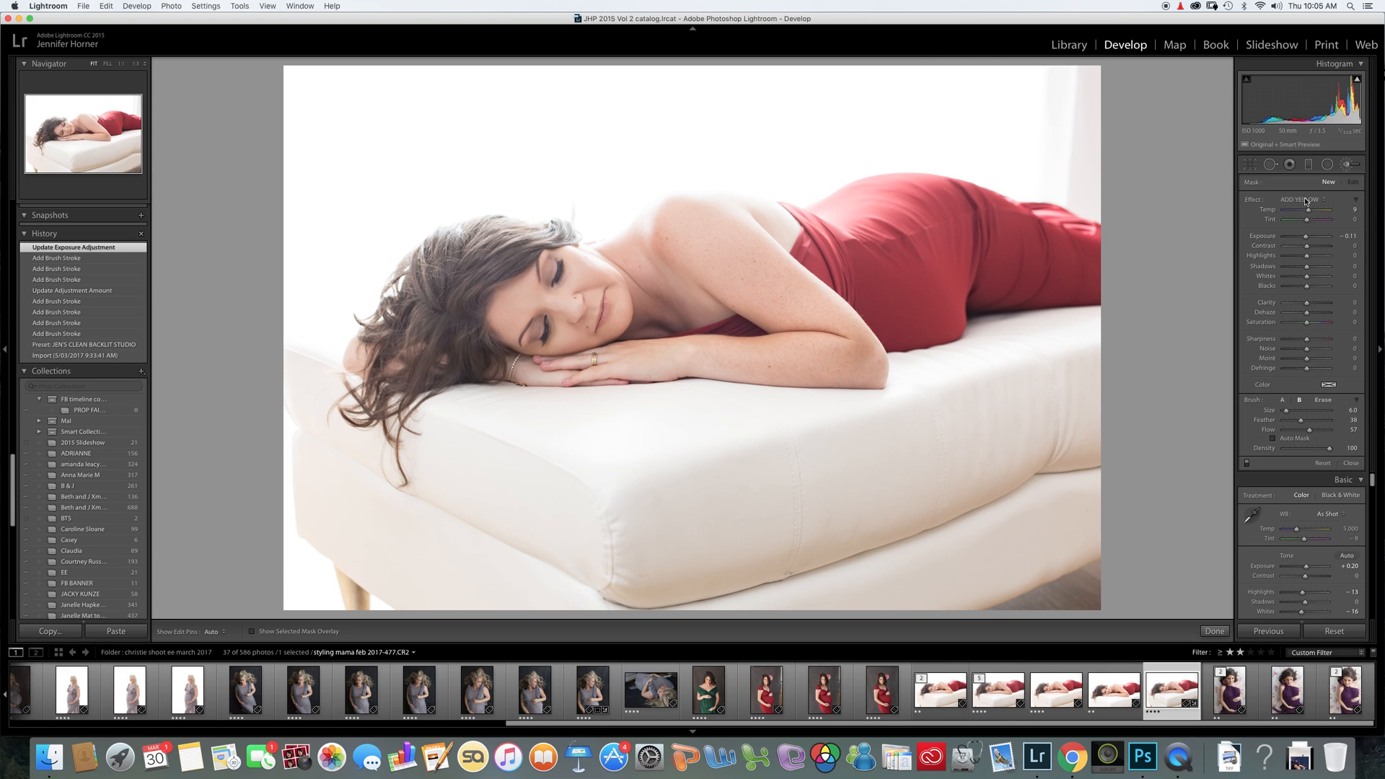
{"action": "left_click", "coordinate": [1307, 201]}
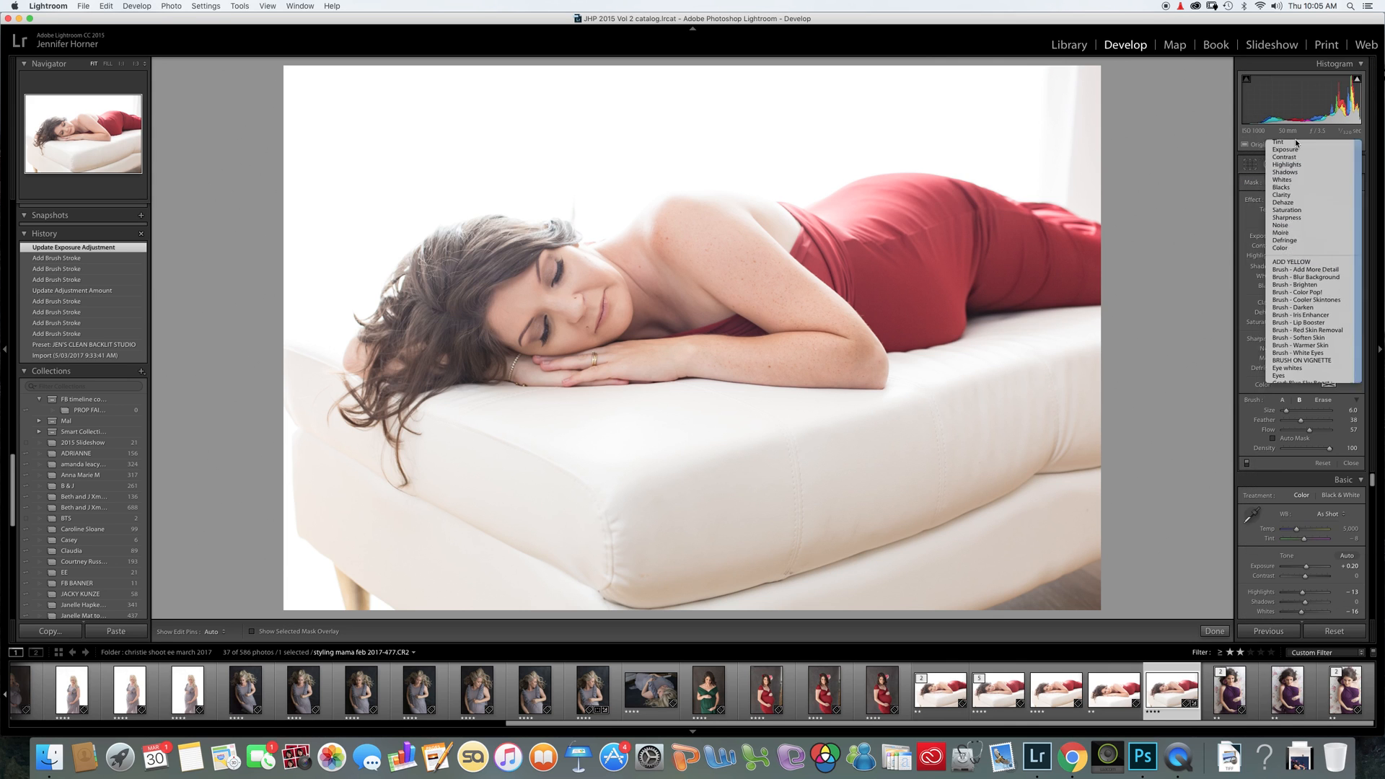
{"action": "left_click", "coordinate": [1296, 148]}
{"action": "left_click_drag", "start_coordinate": [1307, 238], "coordinate": [1307, 238]}
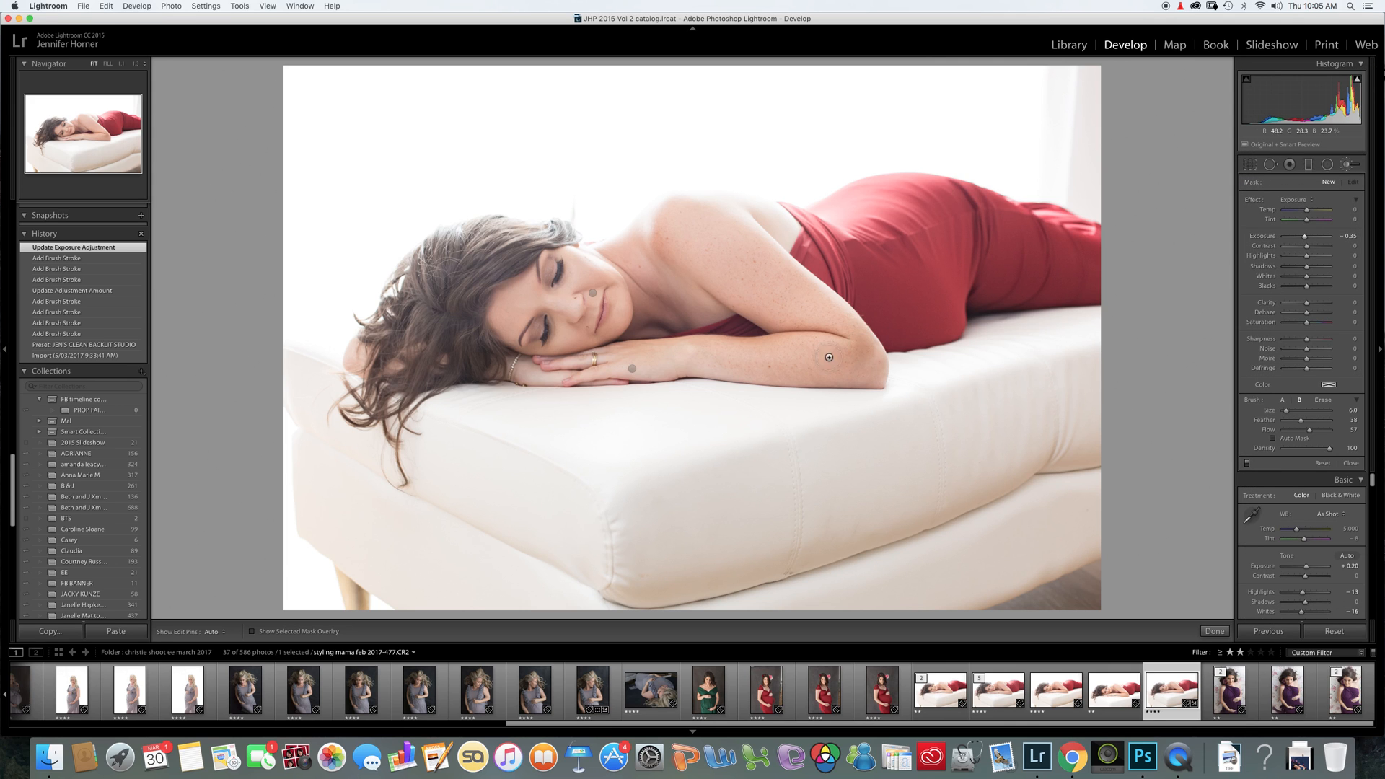
{"action": "key", "text": "h"}
{"action": "left_click_drag", "start_coordinate": [865, 359], "coordinate": [864, 365]}
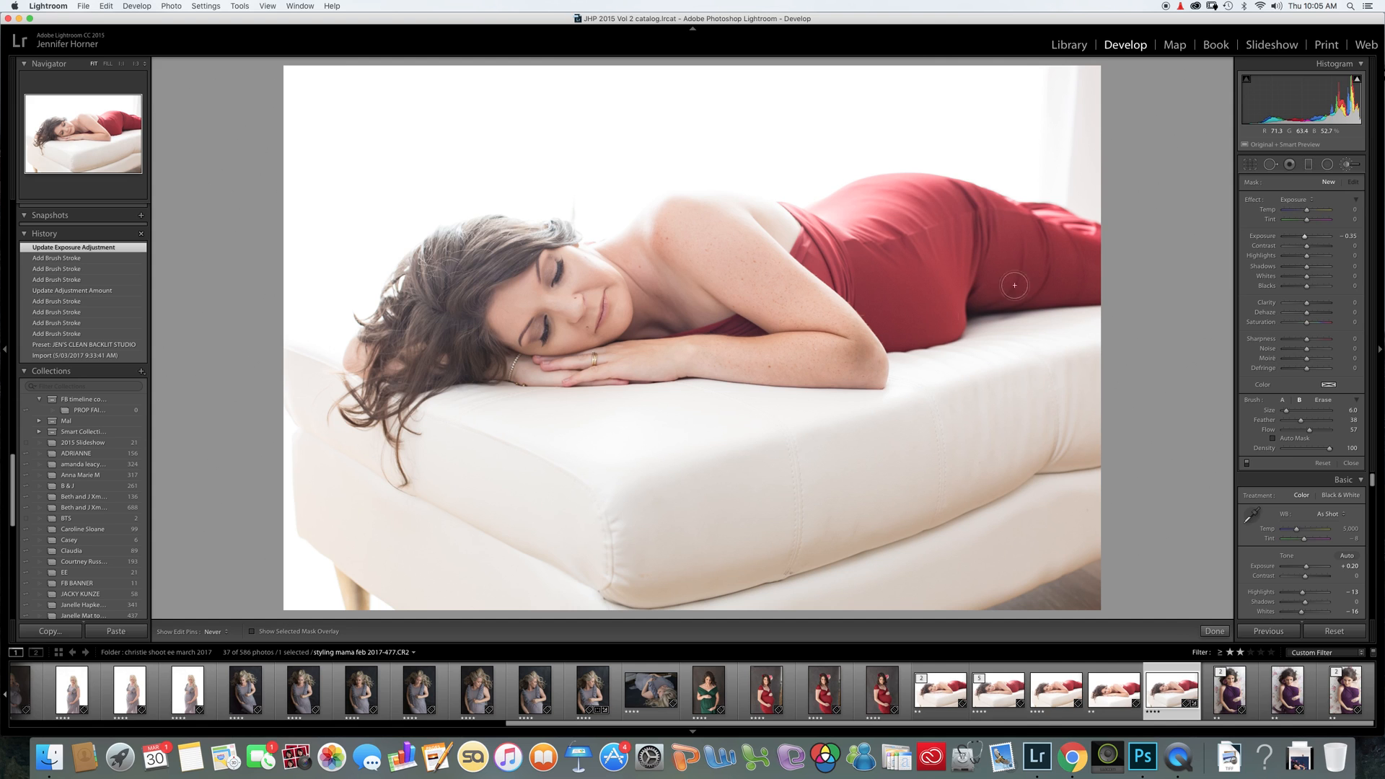
- Set the elbow adjustment's exposure to 0.61, brush further over the elbow and forearm, and finish the adjustment
{"action": "left_click_drag", "start_coordinate": [1304, 238], "coordinate": [1310, 238]}
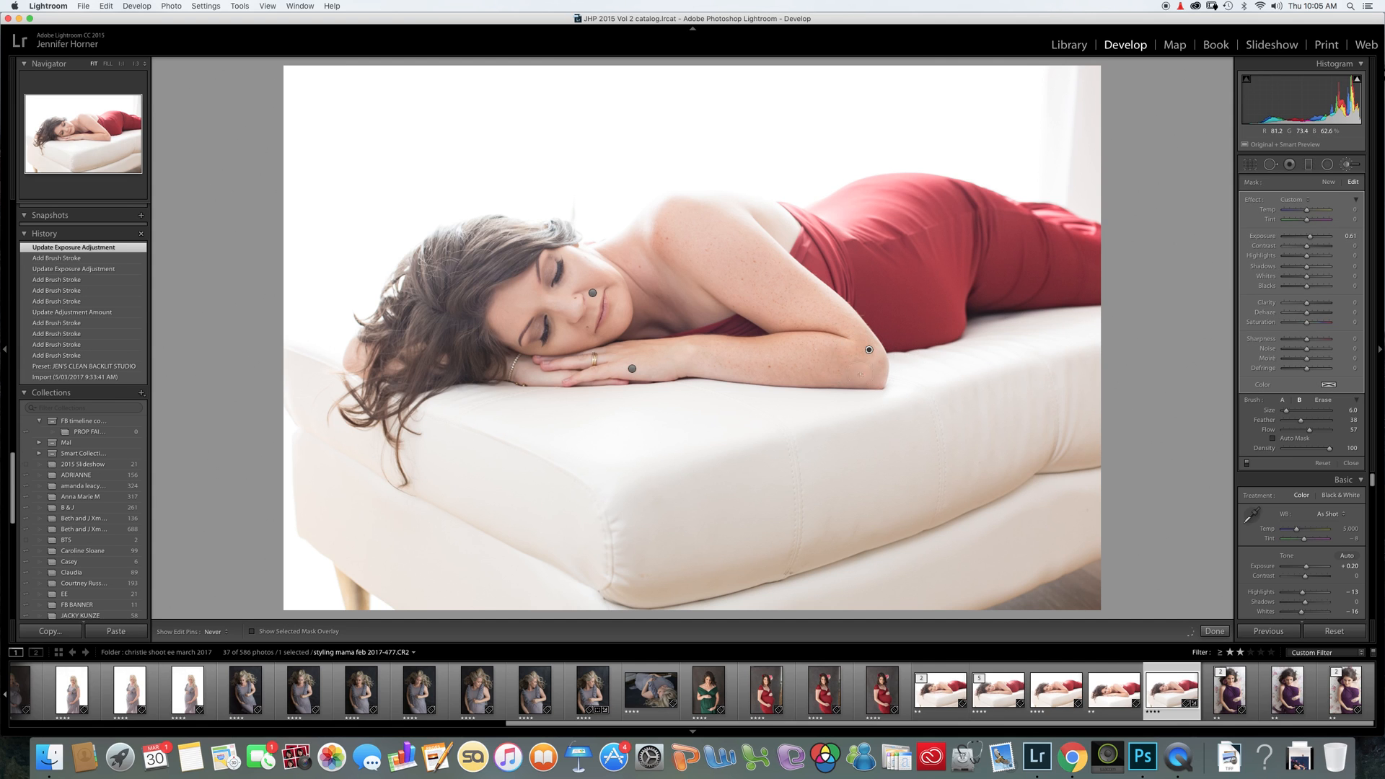
{"action": "left_click_drag", "start_coordinate": [877, 357], "coordinate": [859, 345]}
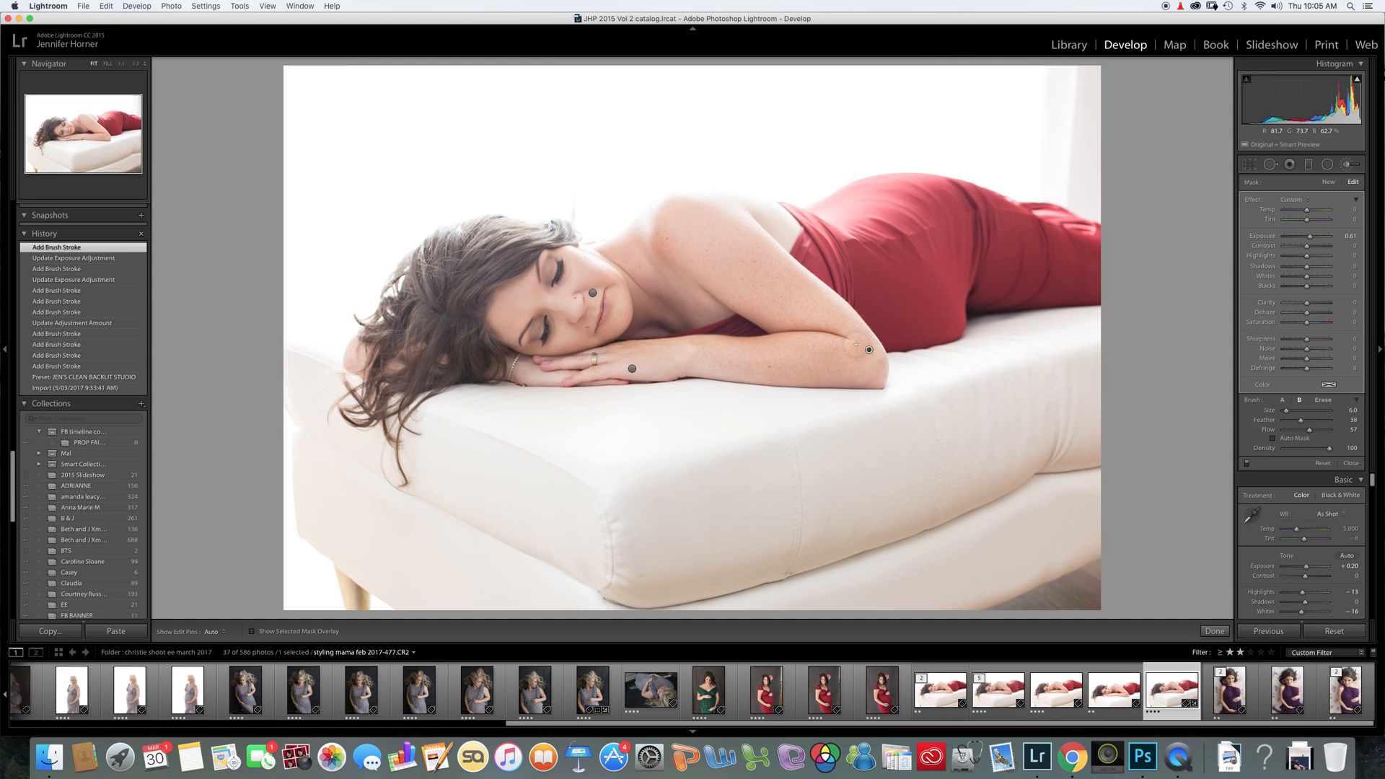
{"action": "scroll", "coordinate": [866, 332], "scroll_direction": "down", "scroll_amount": 3}
{"action": "scroll", "coordinate": [865, 332], "scroll_direction": "up", "scroll_amount": 12}
{"action": "left_click", "coordinate": [857, 346]}
{"action": "mouse_move", "coordinate": [785, 354]}
{"action": "left_mouse_down"}
{"action": "mouse_move", "coordinate": [875, 349]}
{"action": "mouse_move", "coordinate": [874, 338]}
{"action": "left_mouse_up"}
{"action": "left_click", "coordinate": [1215, 631]}
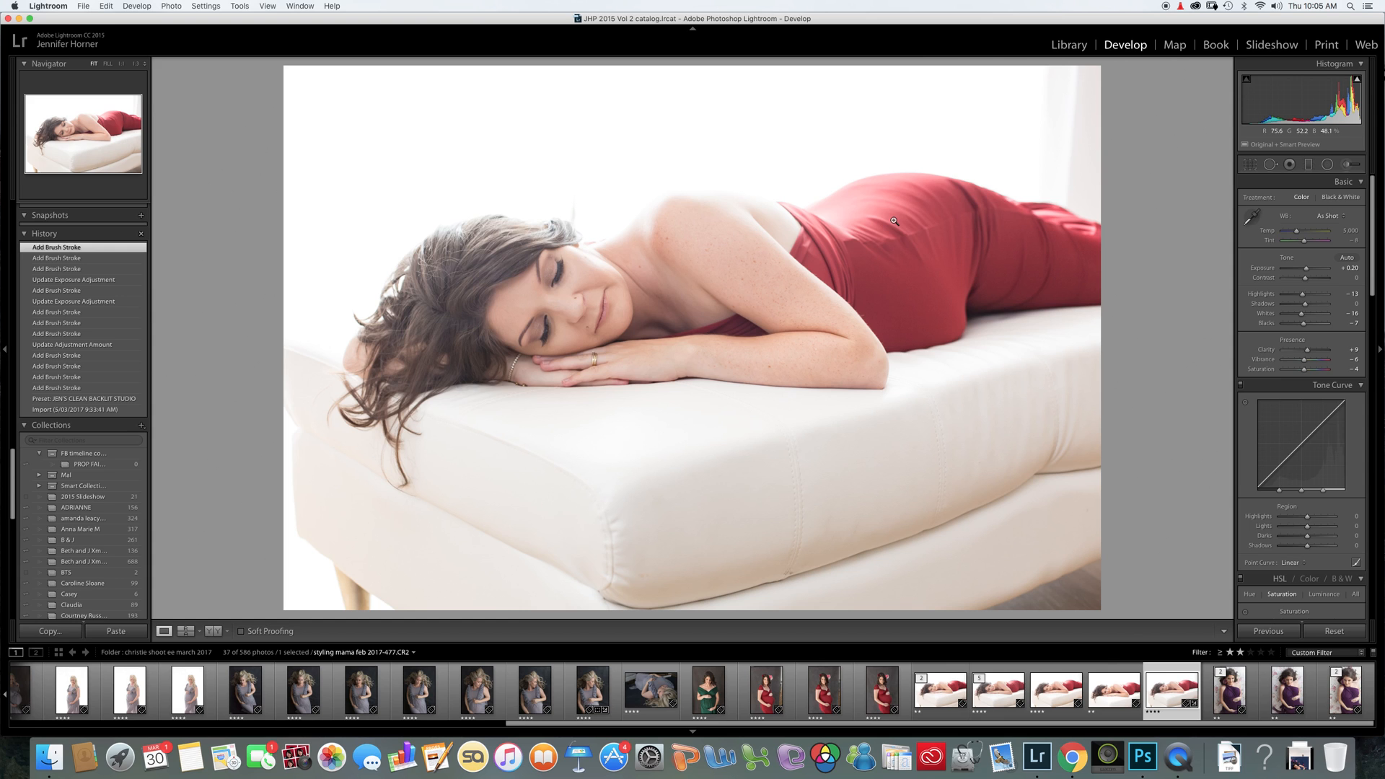
- Open the selected photo styling mama feb 2017-477.CR2 in Adobe Photoshop CC 2017 for further editing
{"action": "right_click", "coordinate": [1169, 696]}
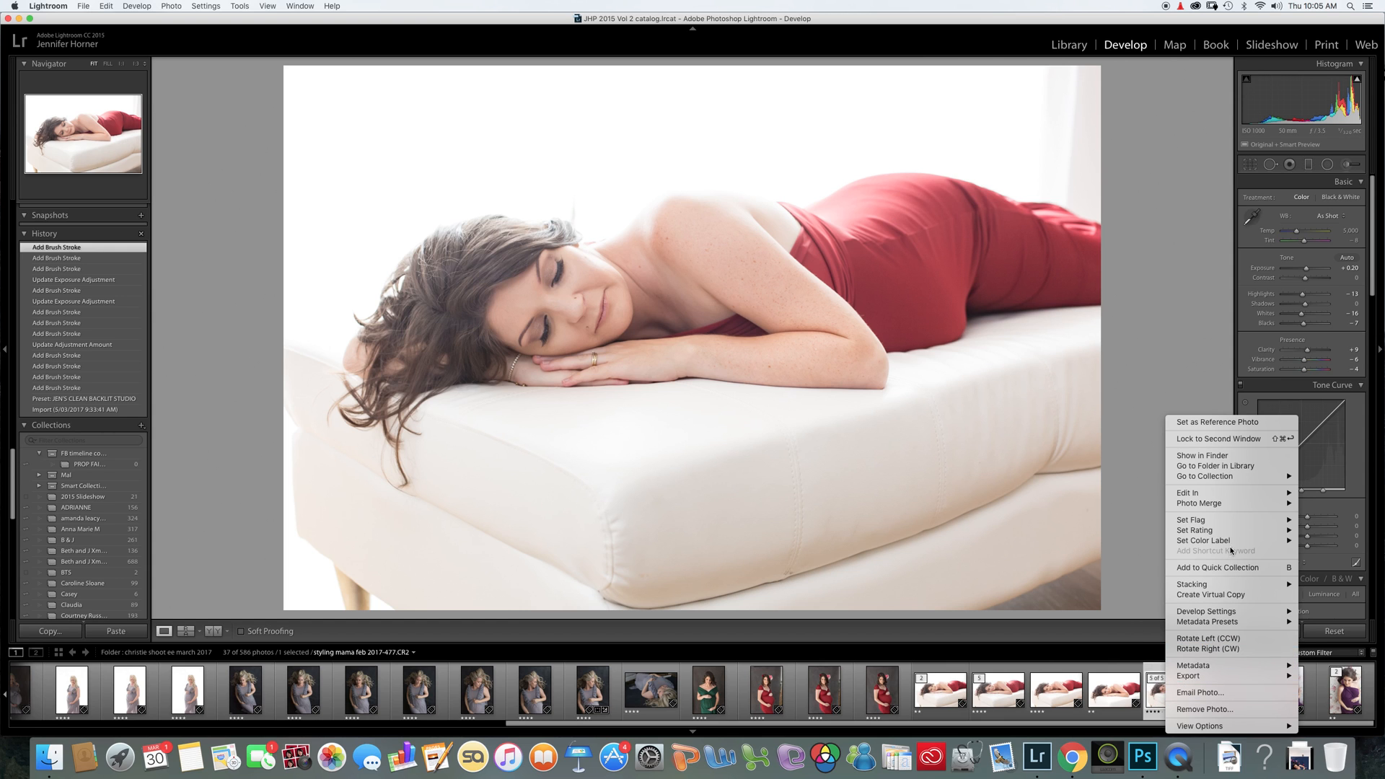
{"action": "mouse_move", "coordinate": [1227, 493]}
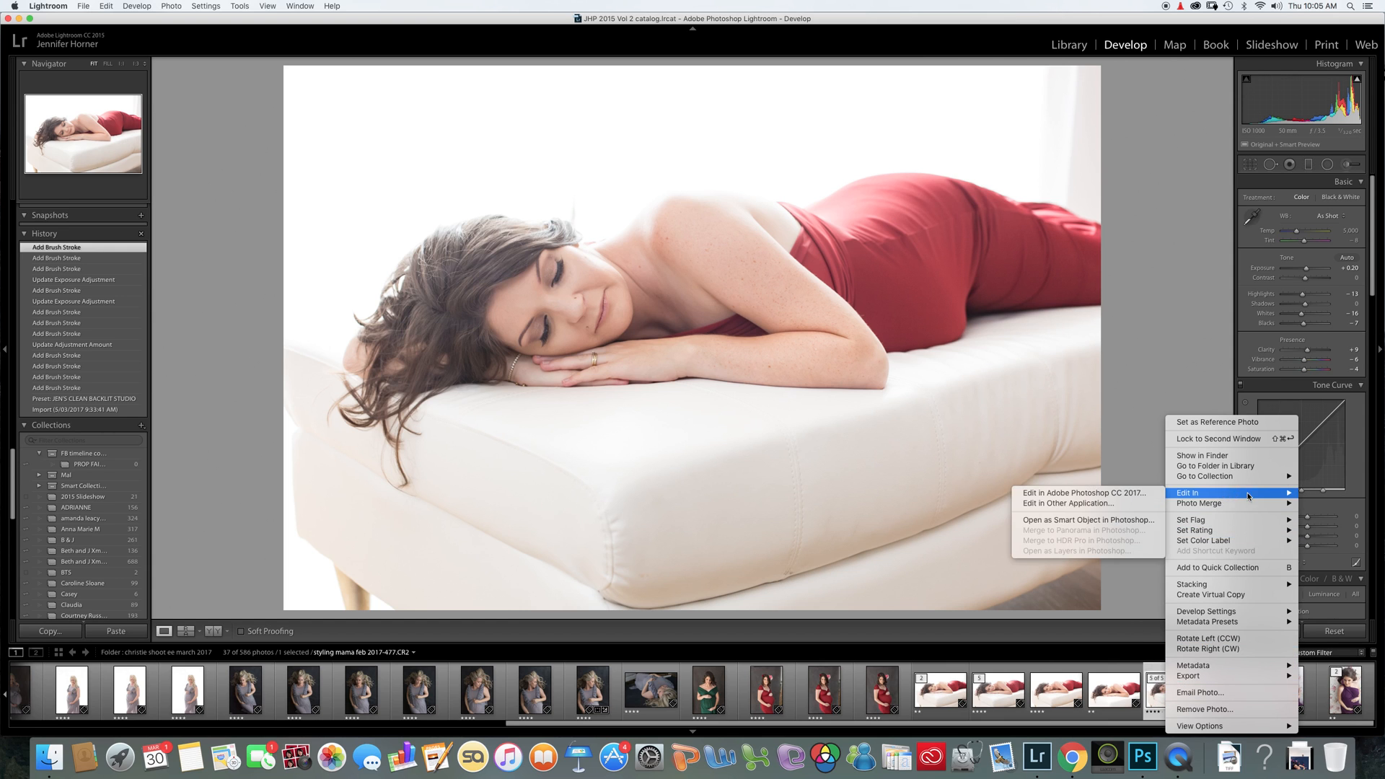
{"action": "left_click", "coordinate": [1140, 493]}
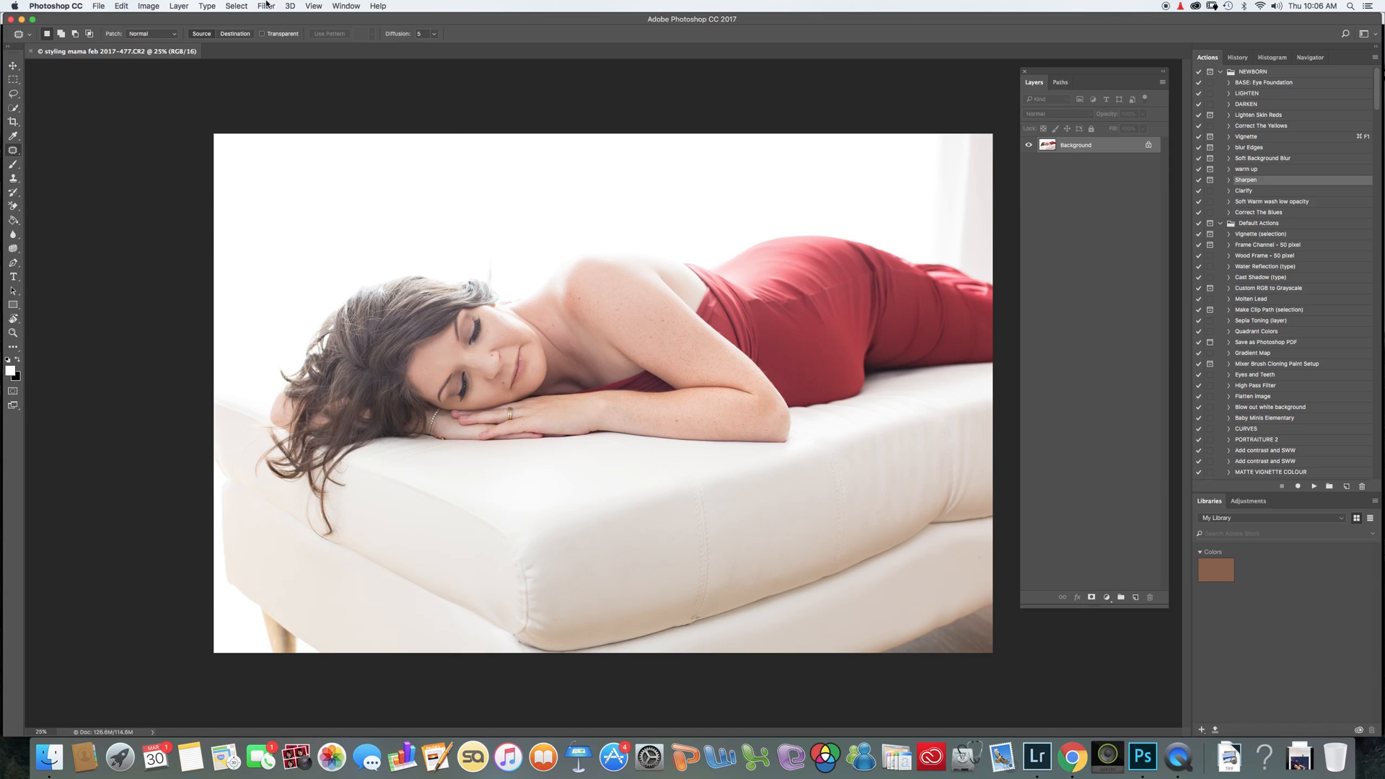
- Duplicate the background layer and apply a High Pass filter with a radius of about 3 pixels to the copy
{"action": "key", "text": "super+j"}
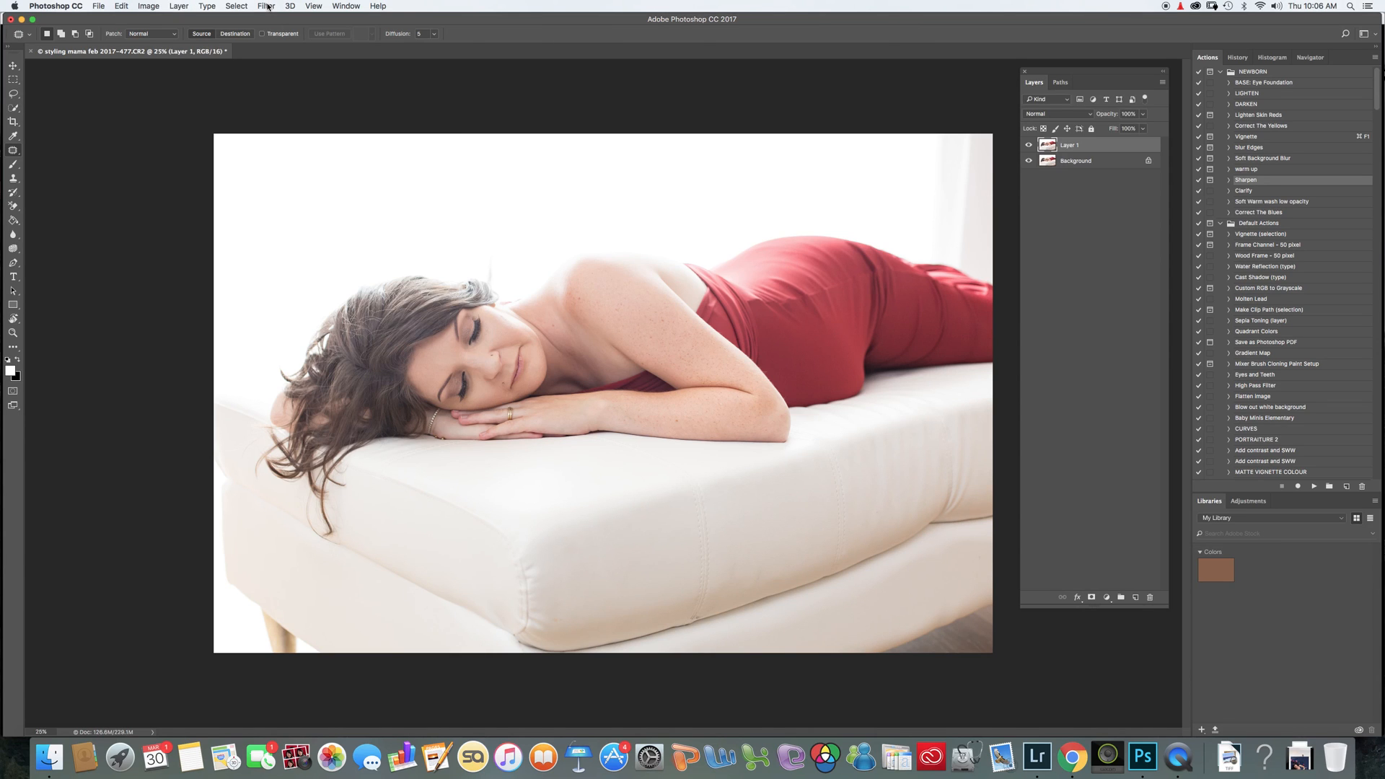
{"action": "left_click", "coordinate": [261, 5]}
{"action": "mouse_move", "coordinate": [275, 252]}
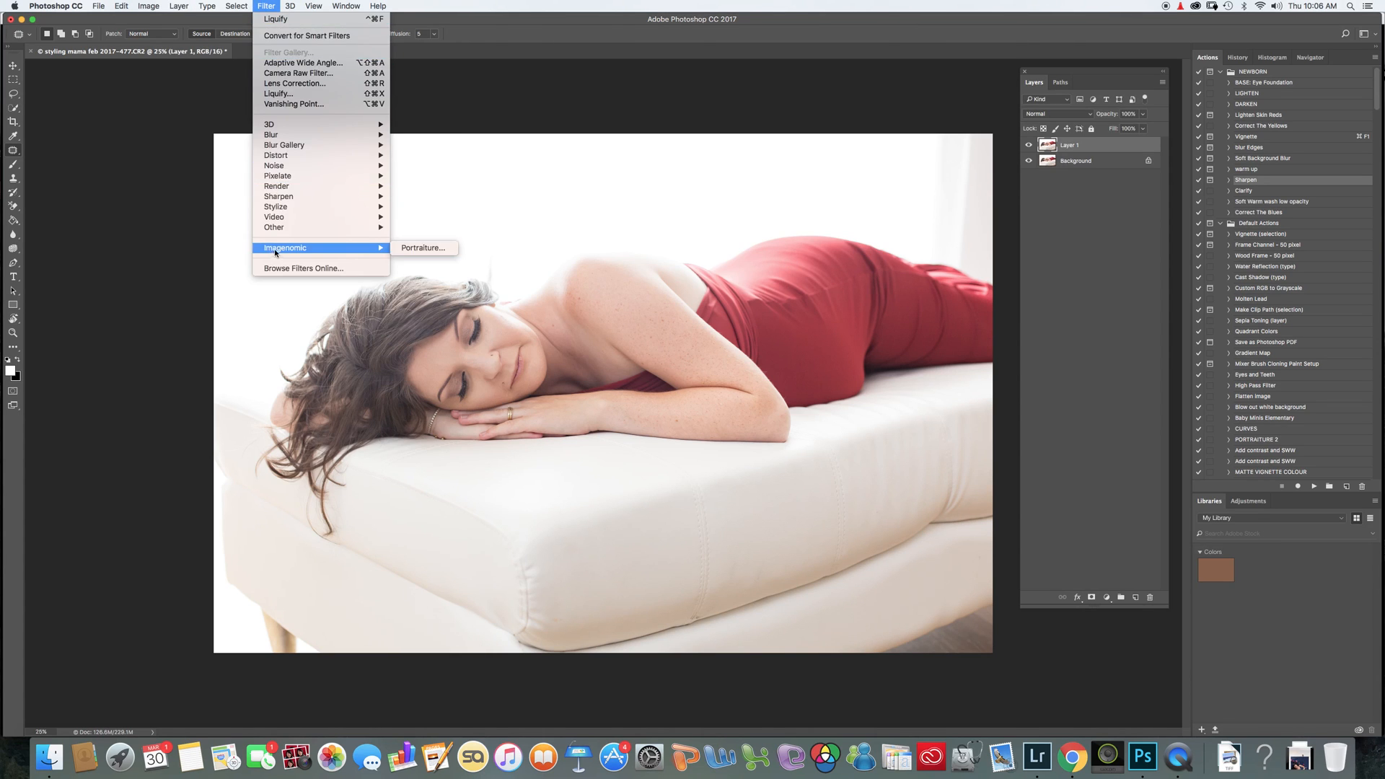
{"action": "mouse_move", "coordinate": [289, 197]}
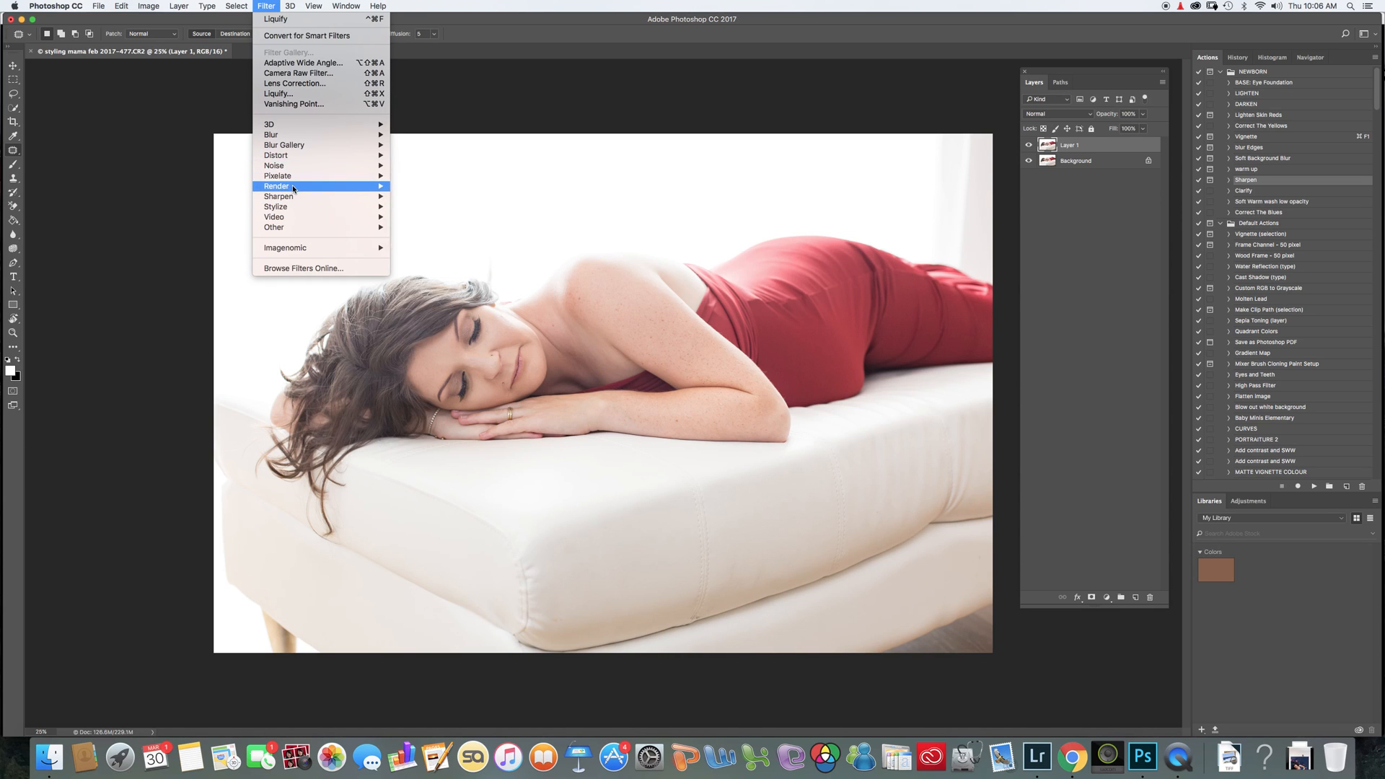
{"action": "mouse_move", "coordinate": [296, 228]}
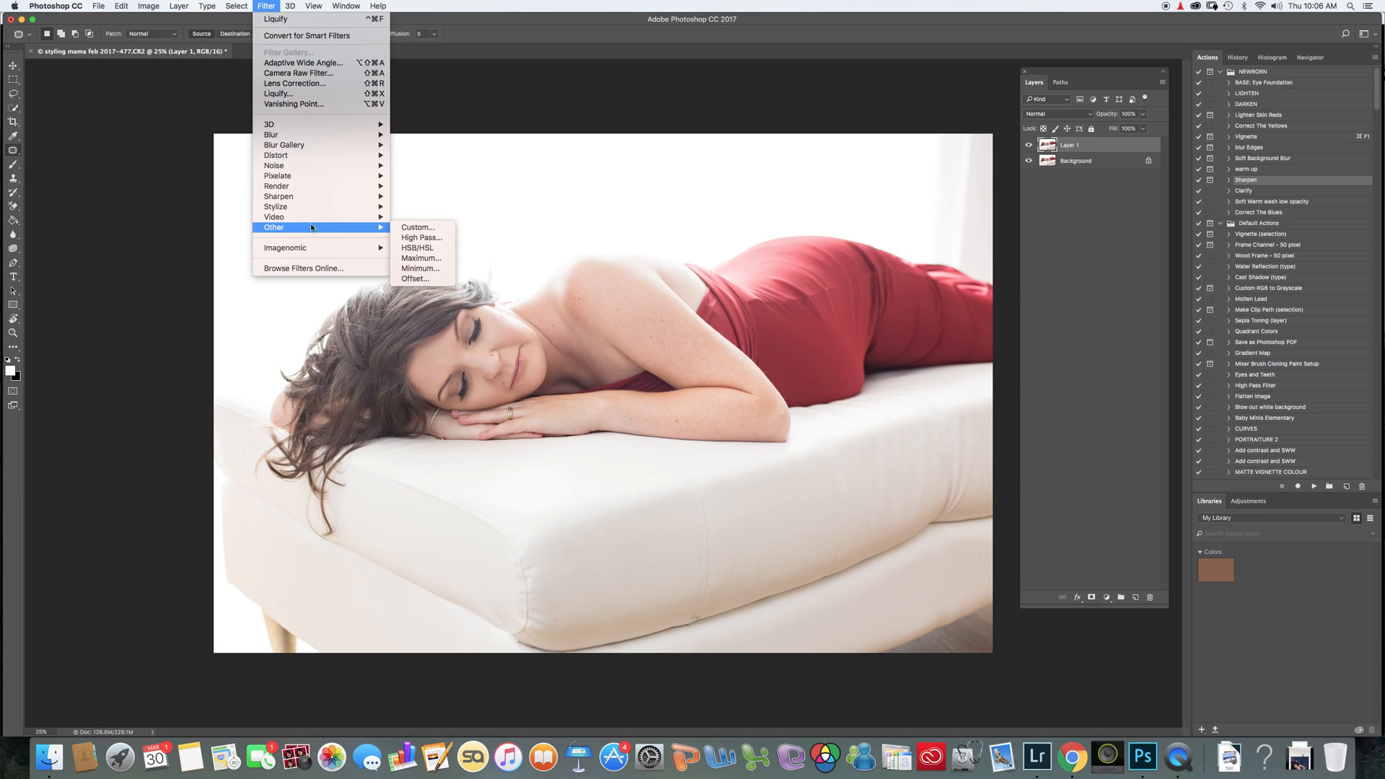
{"action": "left_click", "coordinate": [406, 238]}
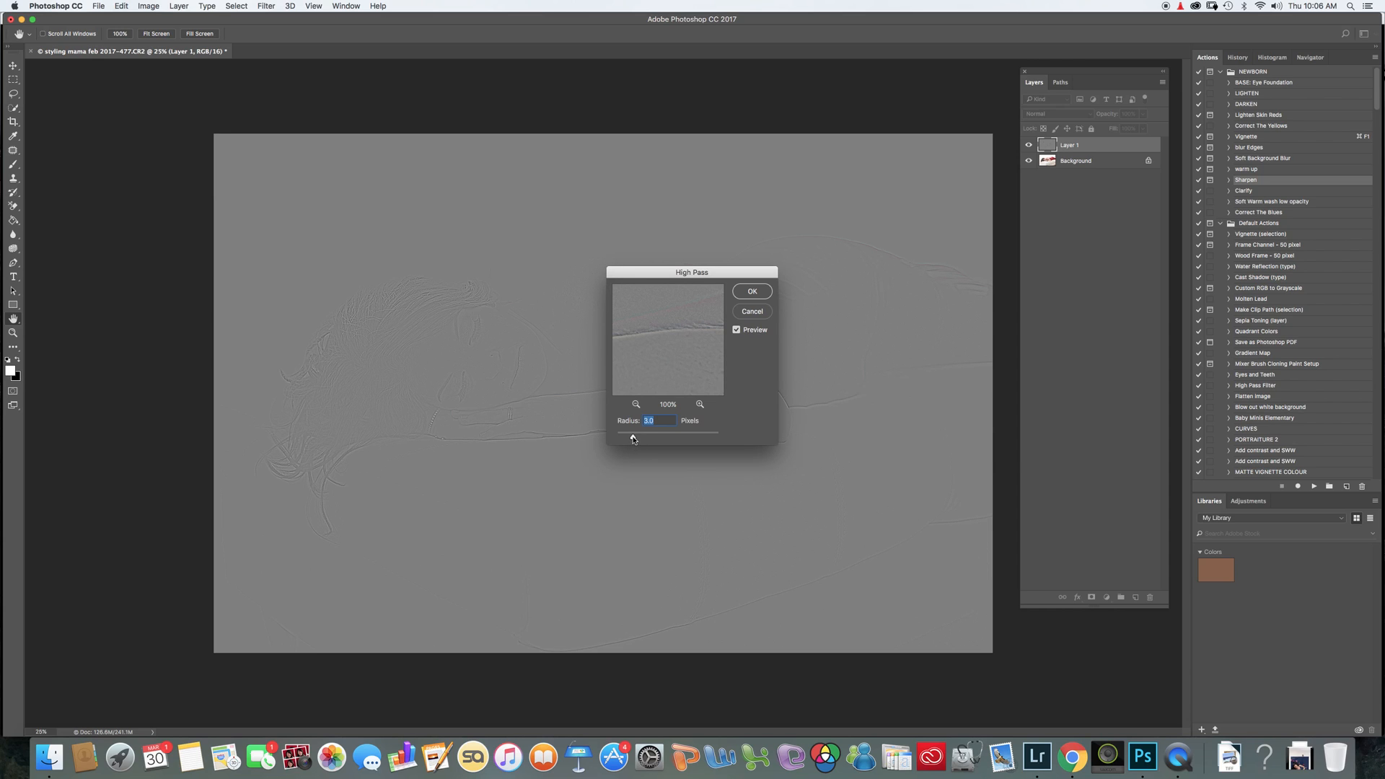
{"action": "left_click_drag", "start_coordinate": [632, 439], "coordinate": [634, 438]}
{"action": "key", "text": "Return"}
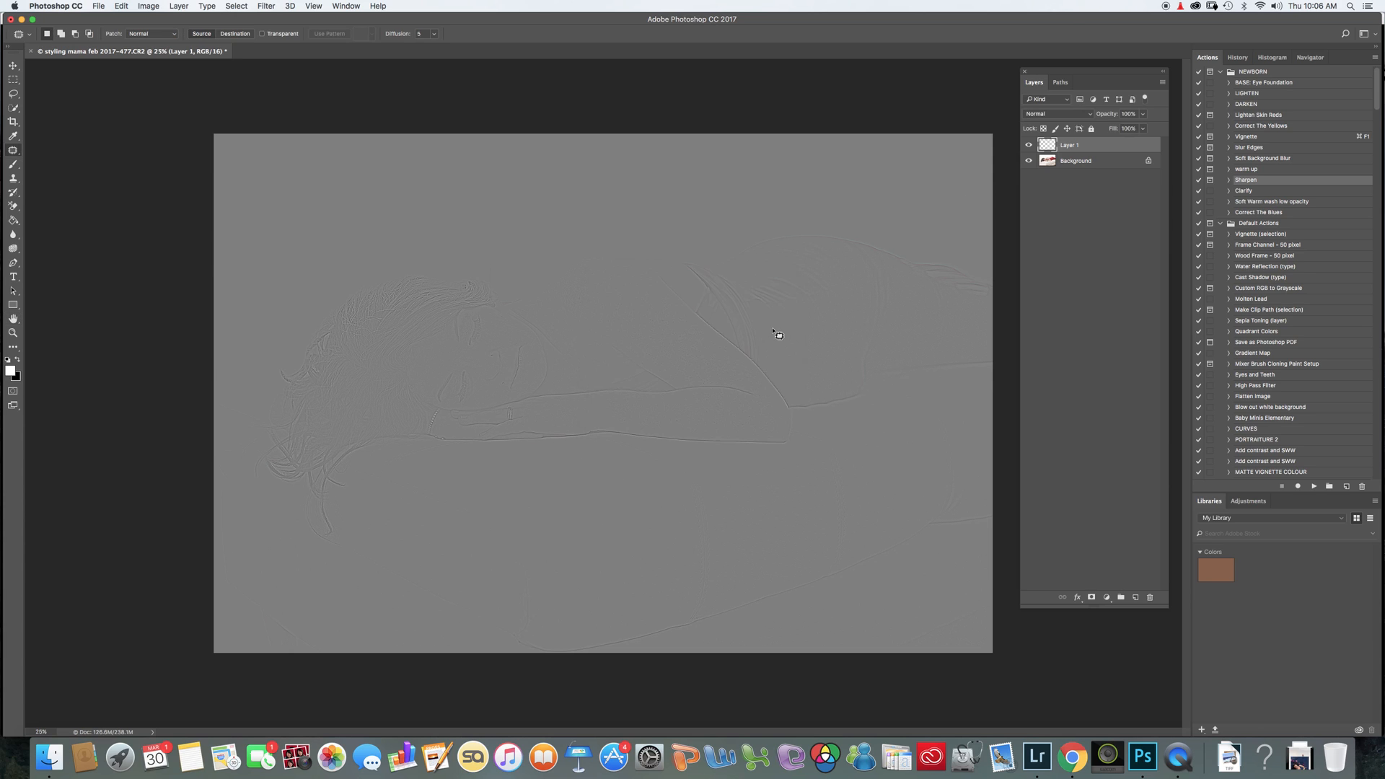
- Set the High Pass layer's blend mode to Overlay and compare the photo with that layer hidden and shown
{"action": "left_click", "coordinate": [1070, 116]}
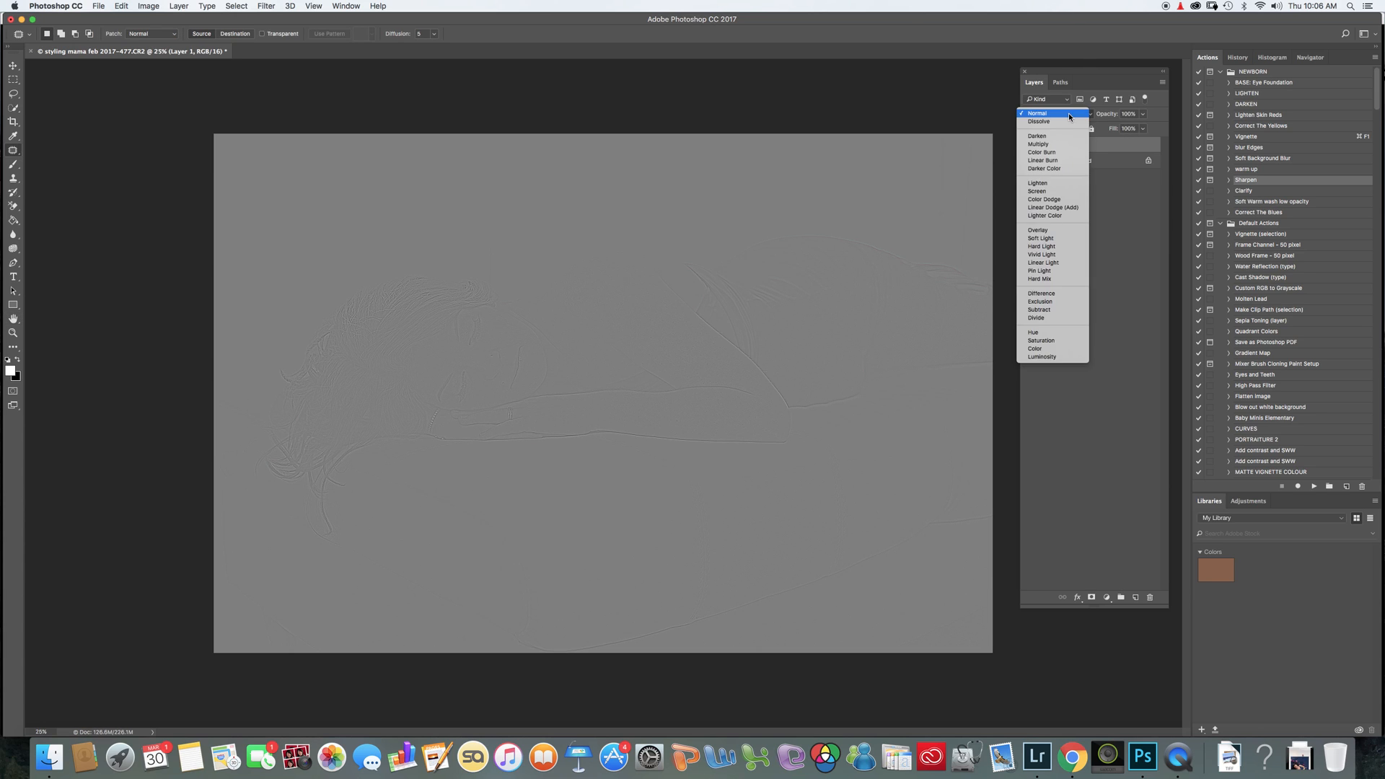
{"action": "left_click", "coordinate": [1055, 231]}
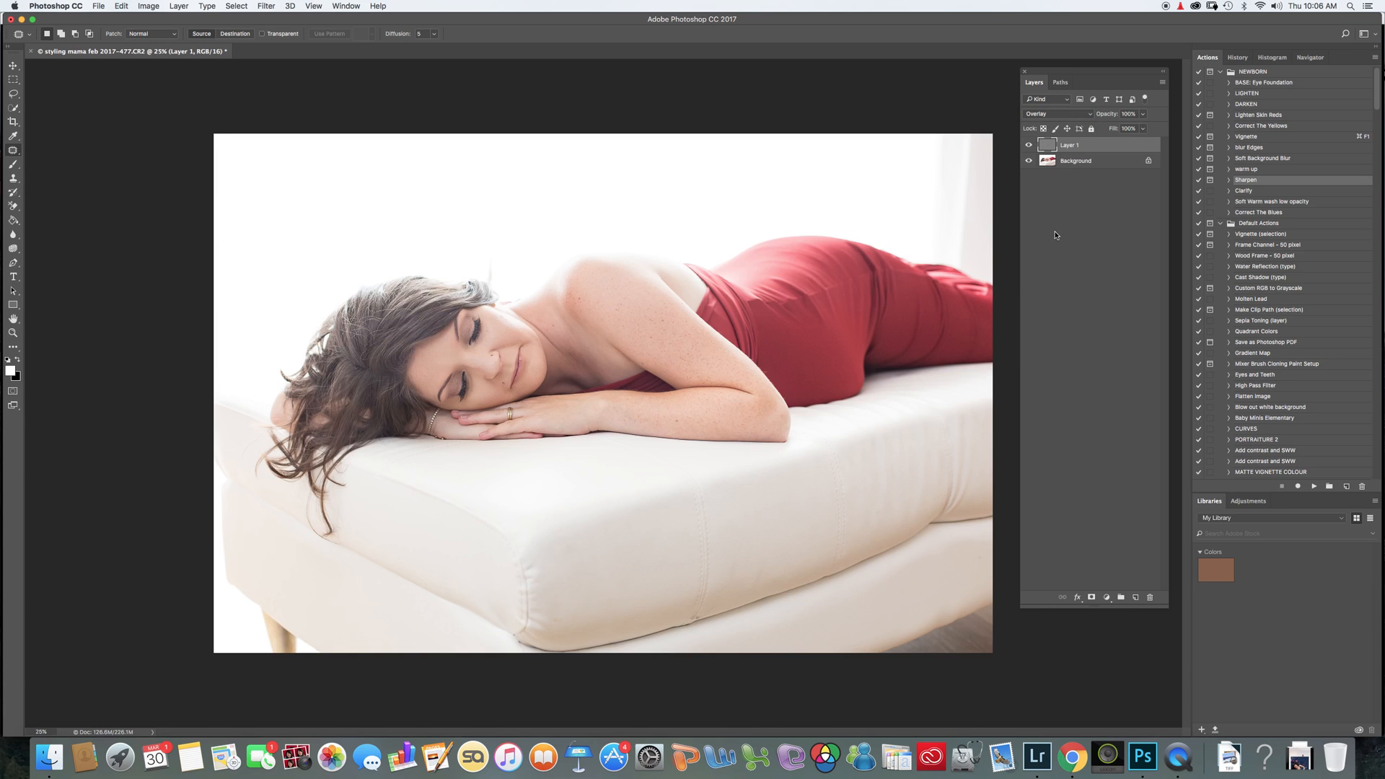
{"action": "left_click", "coordinate": [1029, 144]}
{"action": "left_click", "coordinate": [1029, 144]}
{"action": "left_click", "coordinate": [1029, 145]}
{"action": "left_click", "coordinate": [1029, 144]}
{"action": "left_click", "coordinate": [1029, 145]}
{"action": "left_click", "coordinate": [1029, 145]}
{"action": "left_click", "coordinate": [1030, 145]}
{"action": "left_click", "coordinate": [1030, 145]}
{"action": "left_click", "coordinate": [1030, 145]}
{"action": "left_click", "coordinate": [1030, 145]}
{"action": "left_click", "coordinate": [1029, 146]}
{"action": "left_click", "coordinate": [1029, 145]}
- Merge the visible layers and copy the sharpened background to a new layer
{"action": "key", "text": "super+e"}
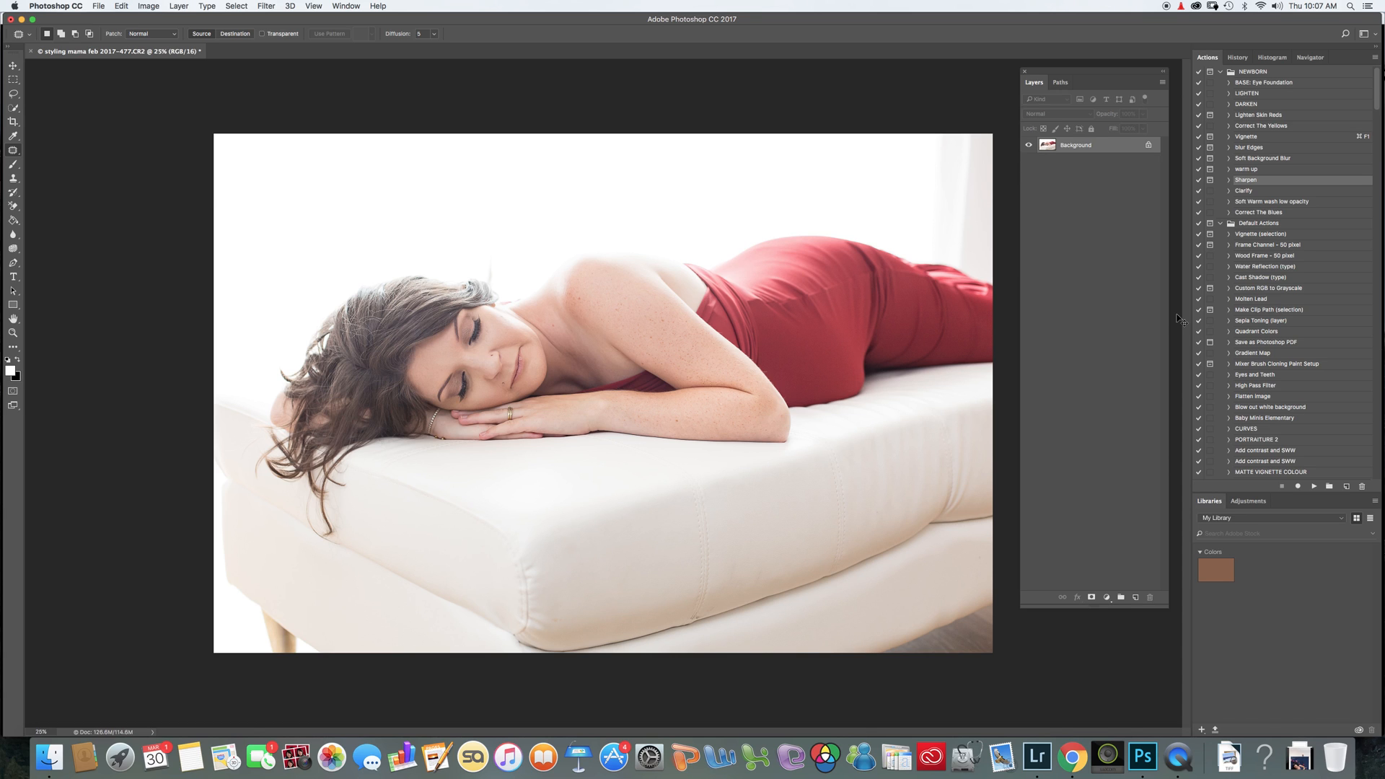
{"action": "key", "text": "super+z"}
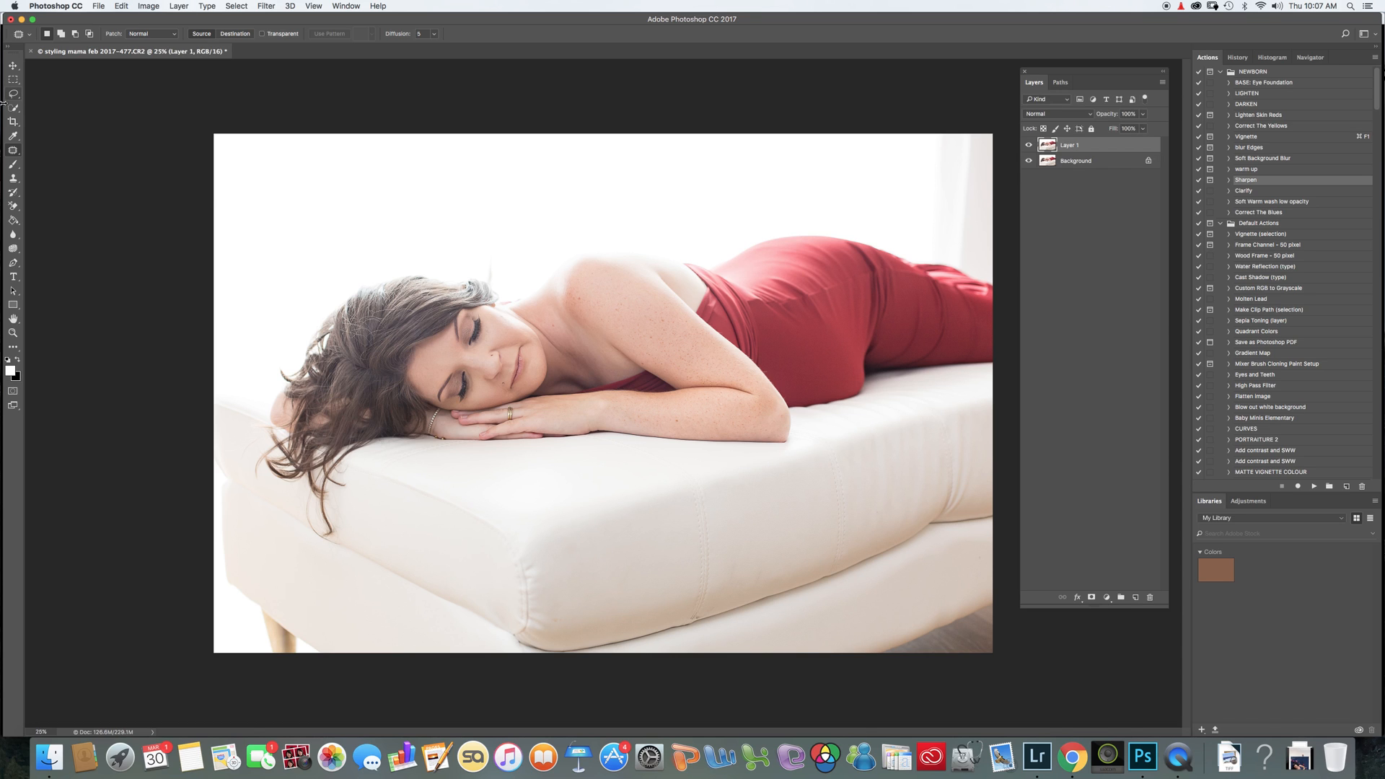
- Patch the creases and blemishes on her neck, shoulder and upper arm on the new layer
{"action": "key", "text": "super+plus"}
{"action": "key", "text": "super+plus"}
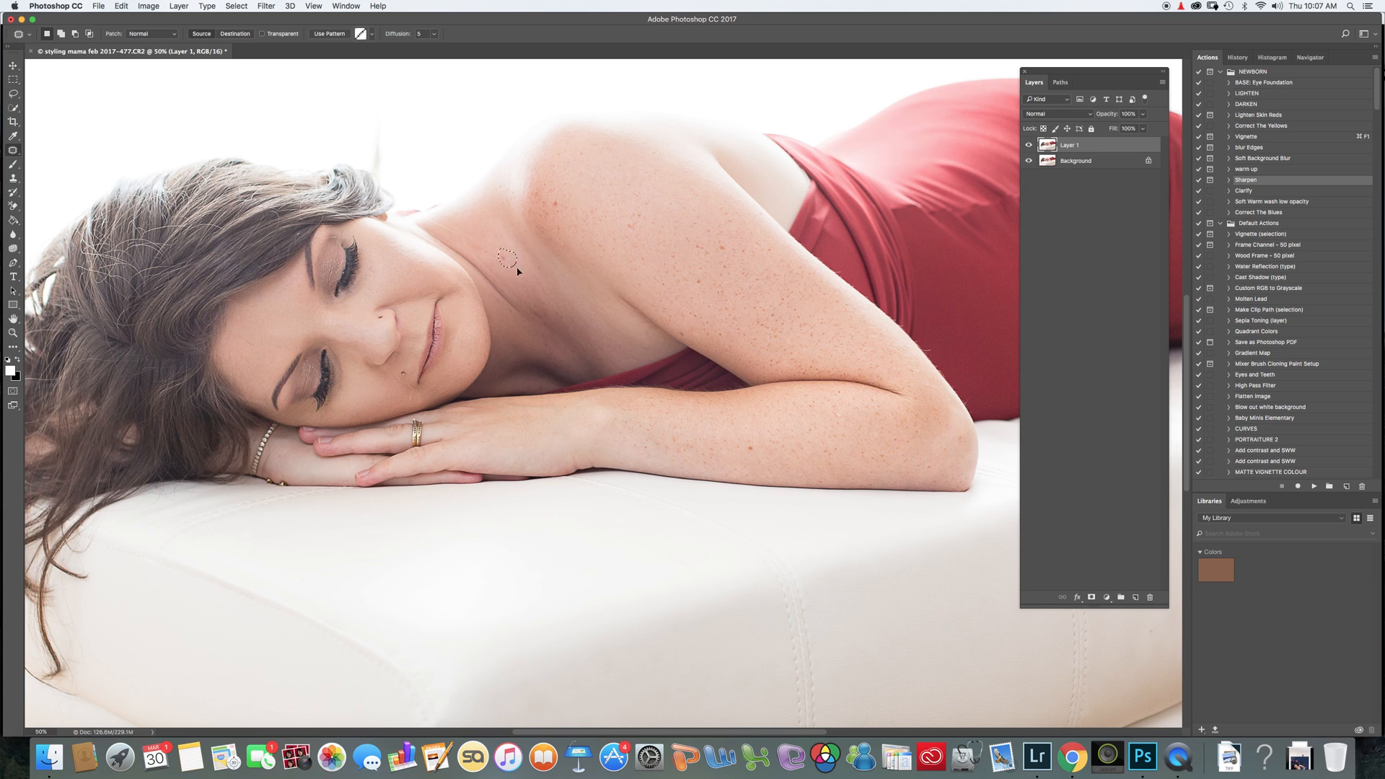
{"action": "mouse_move", "coordinate": [446, 218]}
{"action": "left_mouse_down"}
{"action": "mouse_move", "coordinate": [482, 244]}
{"action": "mouse_move", "coordinate": [419, 230]}
{"action": "mouse_move", "coordinate": [523, 315]}
{"action": "mouse_move", "coordinate": [434, 235]}
{"action": "left_mouse_up"}
{"action": "mouse_move", "coordinate": [497, 291]}
{"action": "left_mouse_down"}
{"action": "mouse_move", "coordinate": [507, 280]}
{"action": "mouse_move", "coordinate": [494, 288]}
{"action": "left_mouse_up"}
{"action": "key", "text": "super+d"}
{"action": "mouse_move", "coordinate": [500, 297]}
{"action": "left_mouse_down"}
{"action": "mouse_move", "coordinate": [475, 259]}
{"action": "mouse_move", "coordinate": [498, 306]}
{"action": "mouse_move", "coordinate": [483, 220]}
{"action": "left_mouse_up"}
{"action": "mouse_move", "coordinate": [464, 227]}
{"action": "left_mouse_down"}
{"action": "mouse_move", "coordinate": [489, 266]}
{"action": "mouse_move", "coordinate": [484, 245]}
{"action": "mouse_move", "coordinate": [461, 259]}
{"action": "mouse_move", "coordinate": [484, 244]}
{"action": "mouse_move", "coordinate": [443, 229]}
{"action": "left_mouse_up"}
{"action": "mouse_move", "coordinate": [439, 228]}
{"action": "left_mouse_down"}
{"action": "mouse_move", "coordinate": [456, 221]}
{"action": "mouse_move", "coordinate": [454, 235]}
{"action": "mouse_move", "coordinate": [468, 208]}
{"action": "mouse_move", "coordinate": [480, 237]}
{"action": "left_mouse_up"}
{"action": "left_click", "coordinate": [475, 194]}
{"action": "left_click_drag", "start_coordinate": [518, 181], "coordinate": [513, 172]}
{"action": "mouse_move", "coordinate": [555, 197]}
{"action": "left_mouse_down"}
{"action": "mouse_move", "coordinate": [555, 209]}
{"action": "mouse_move", "coordinate": [567, 191]}
{"action": "left_mouse_up"}
{"action": "left_click", "coordinate": [642, 276]}
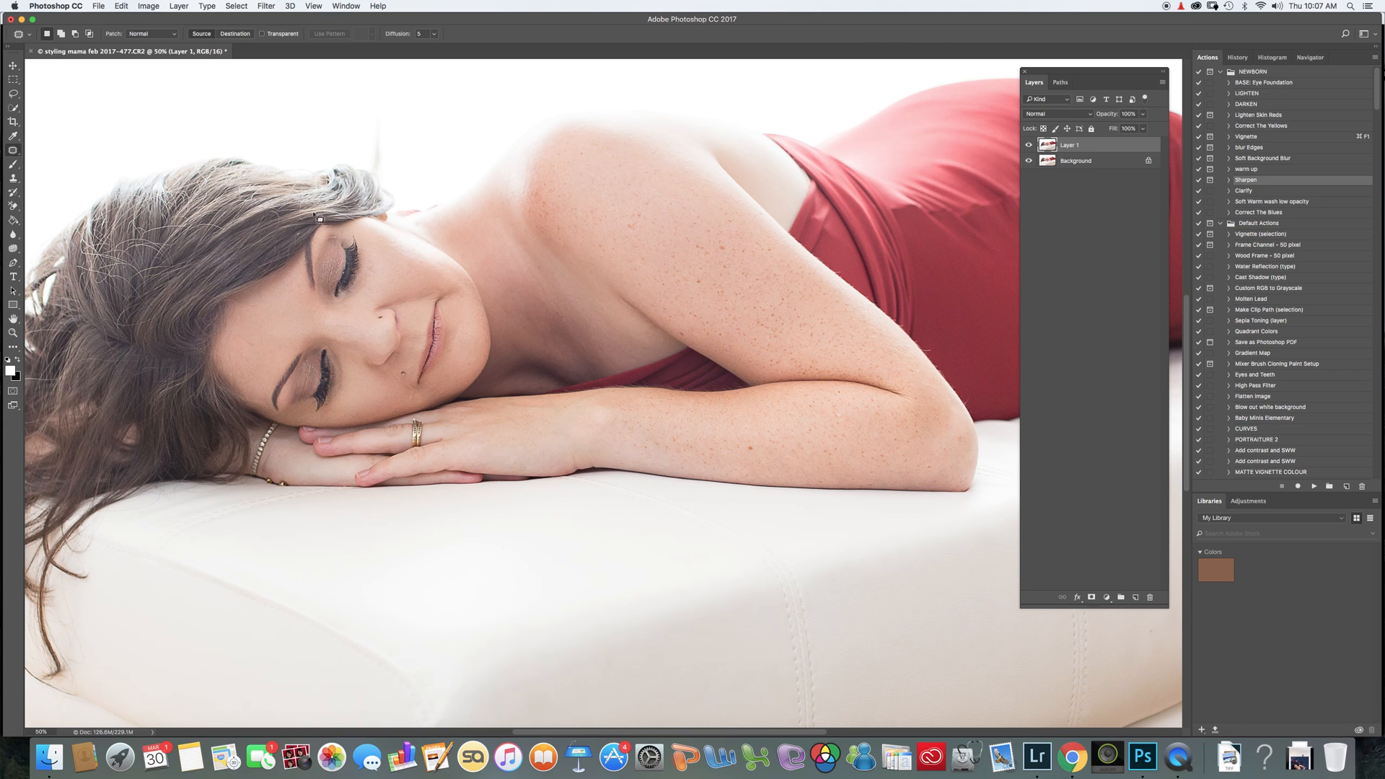
- Set the patched layer's opacity to 72% and compare the photo with the layer hidden and shown
{"action": "mouse_move", "coordinate": [1112, 114]}
{"action": "left_mouse_down"}
{"action": "mouse_move", "coordinate": [1098, 117]}
{"action": "mouse_move", "coordinate": [1111, 119]}
{"action": "left_mouse_up"}
{"action": "key", "text": "super+minus"}
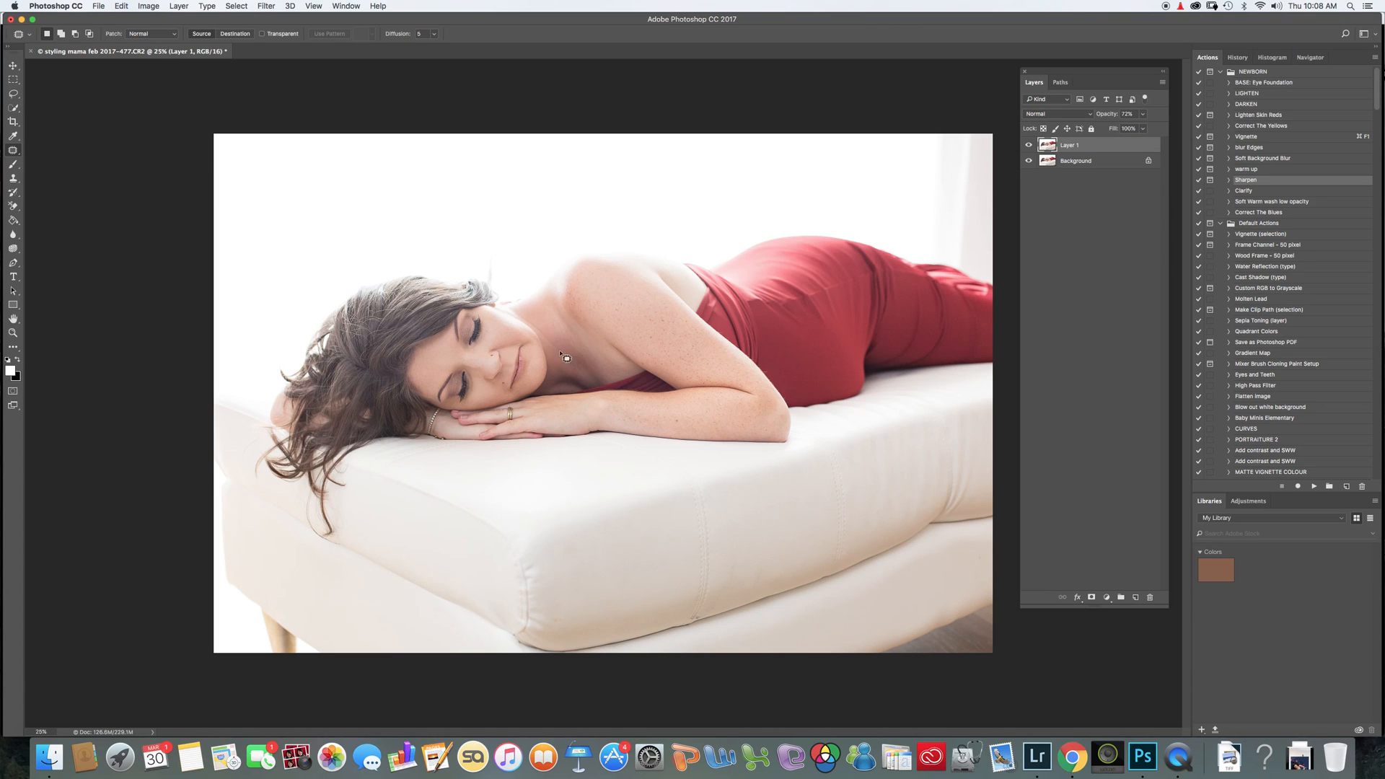
{"action": "left_click", "coordinate": [1029, 147]}
{"action": "left_click", "coordinate": [1029, 146]}
{"action": "left_click", "coordinate": [1029, 145]}
{"action": "left_click", "coordinate": [1029, 145]}
- Copy the merged retouched photo to a new layer and open the copy in Liquify
{"action": "key", "text": "super+j"}
{"action": "left_click", "coordinate": [264, 7]}
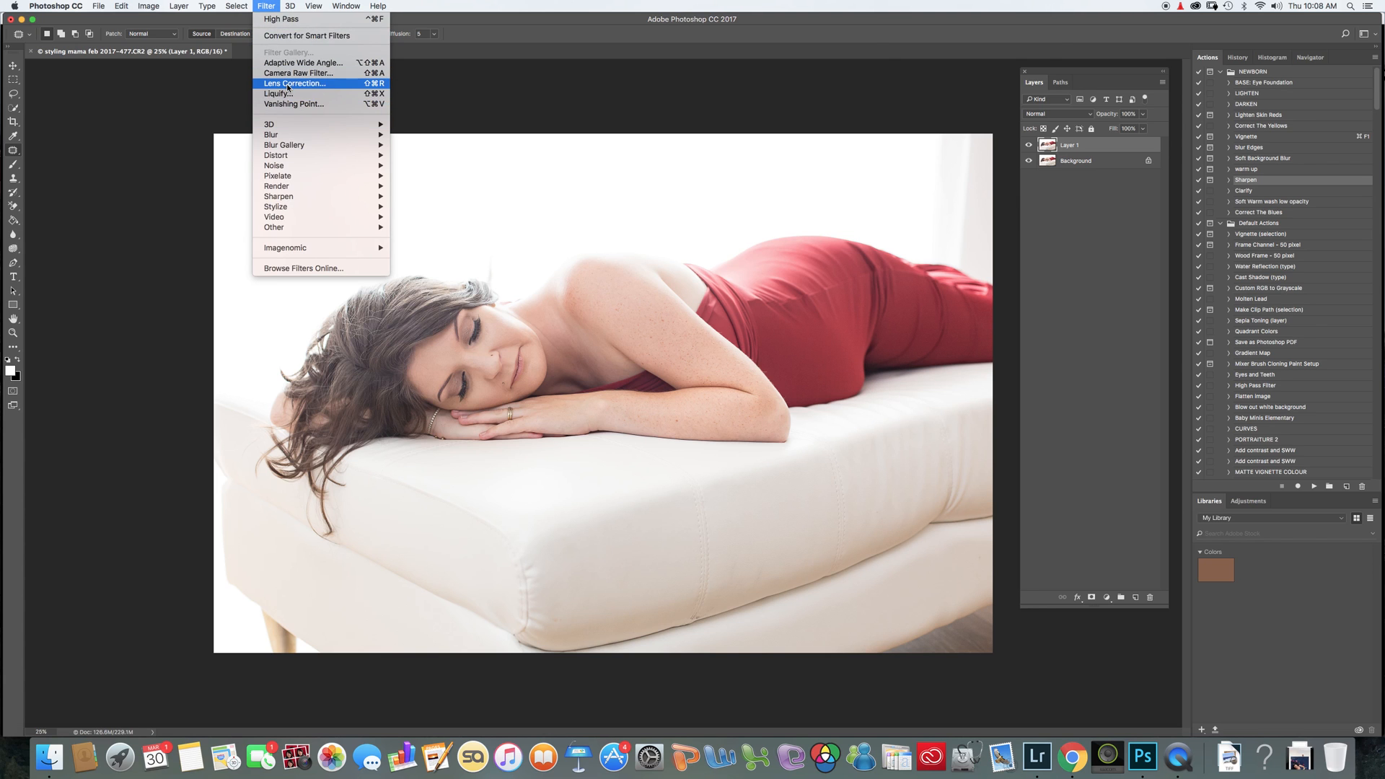
{"action": "left_click", "coordinate": [287, 83]}
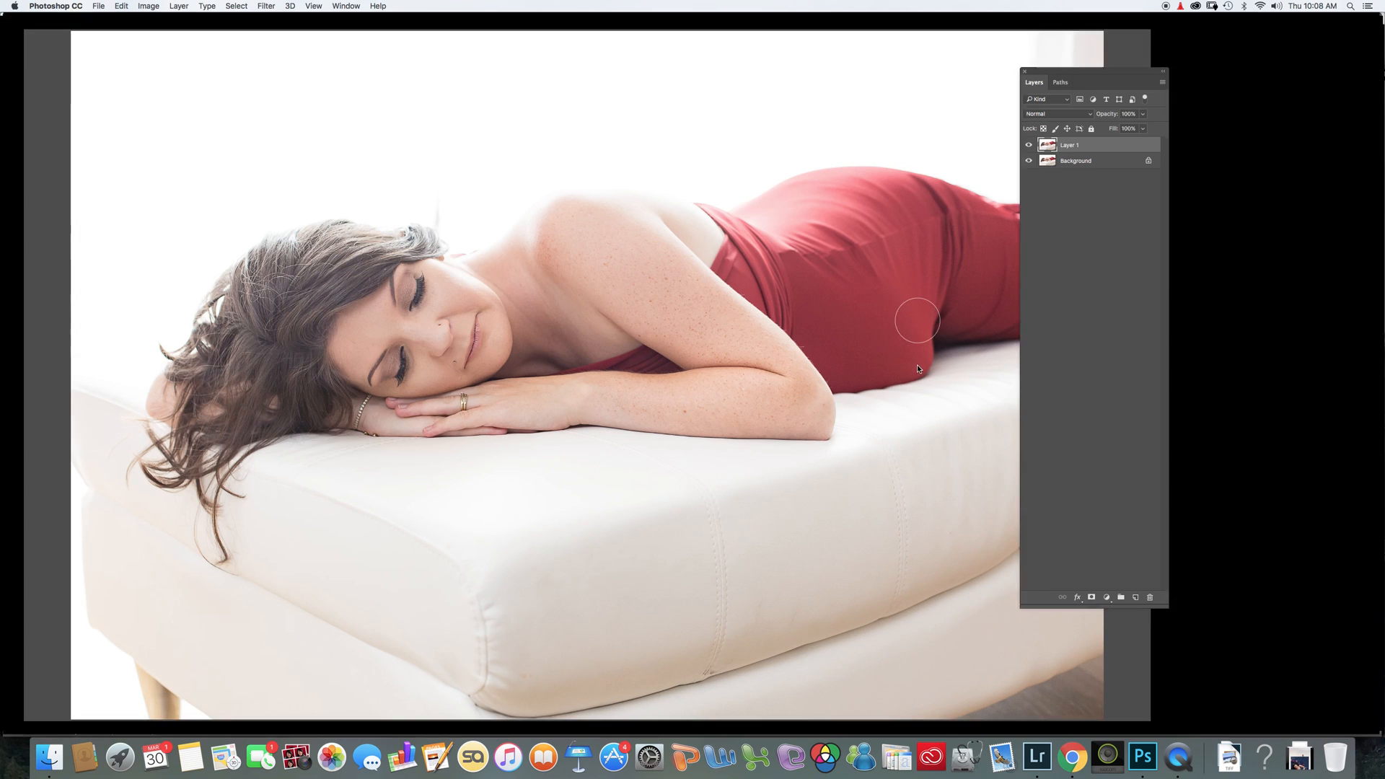
- Reduce the Liquify brush size to 500 and nudge the dress contour inward at the fold behind her hip
{"action": "key", "text": "bracketleft"}
{"action": "key", "text": "bracketleft"}
{"action": "key", "text": "bracketleft"}
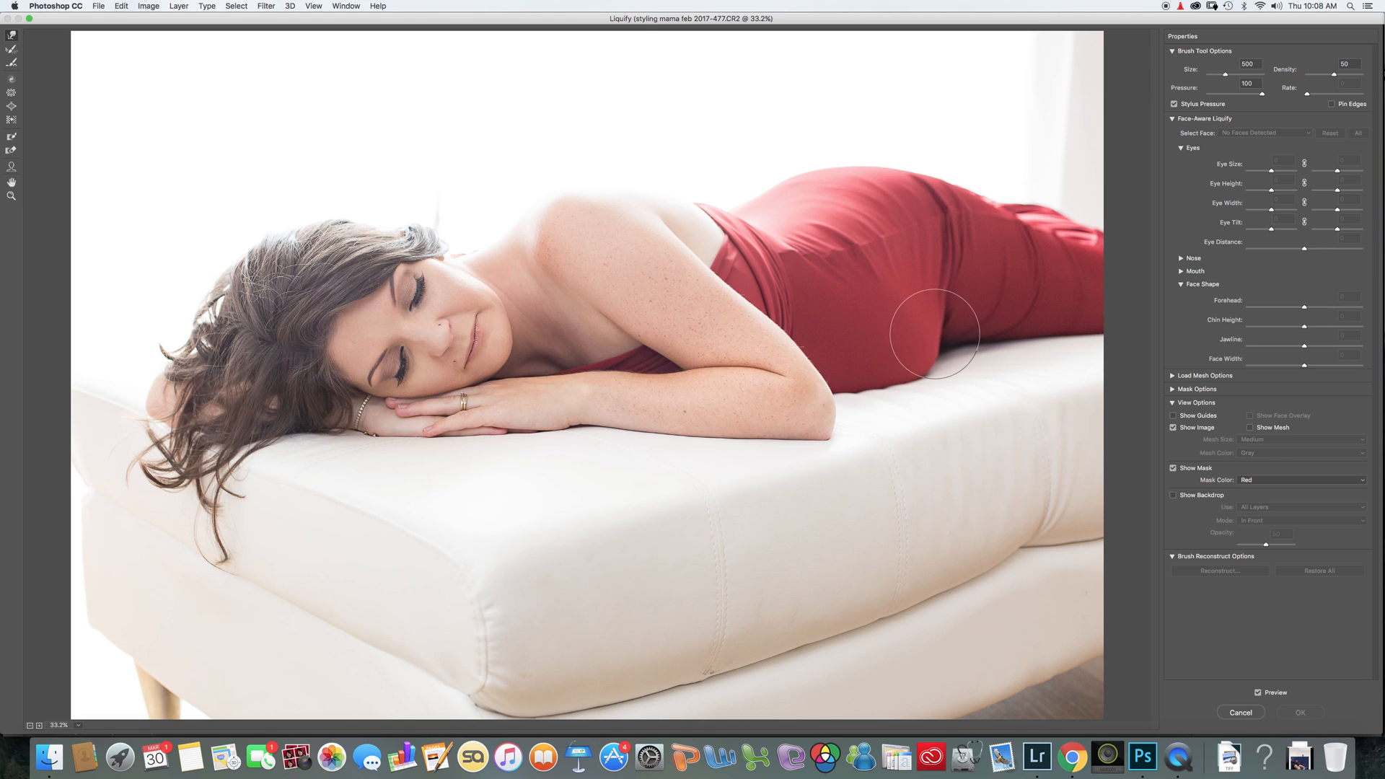
{"action": "left_click_drag", "start_coordinate": [935, 331], "coordinate": [921, 326]}
- Enlarge the Liquify brush to 1100 and push the lower edge of the dress beside her elbow slightly downward
{"action": "key", "text": "bracketright"}
{"action": "key", "text": "bracketright"}
{"action": "key", "text": "bracketright"}
{"action": "key", "text": "bracketright"}
{"action": "key", "text": "bracketright"}
{"action": "key", "text": "bracketright"}
{"action": "left_click_drag", "start_coordinate": [855, 370], "coordinate": [845, 386]}
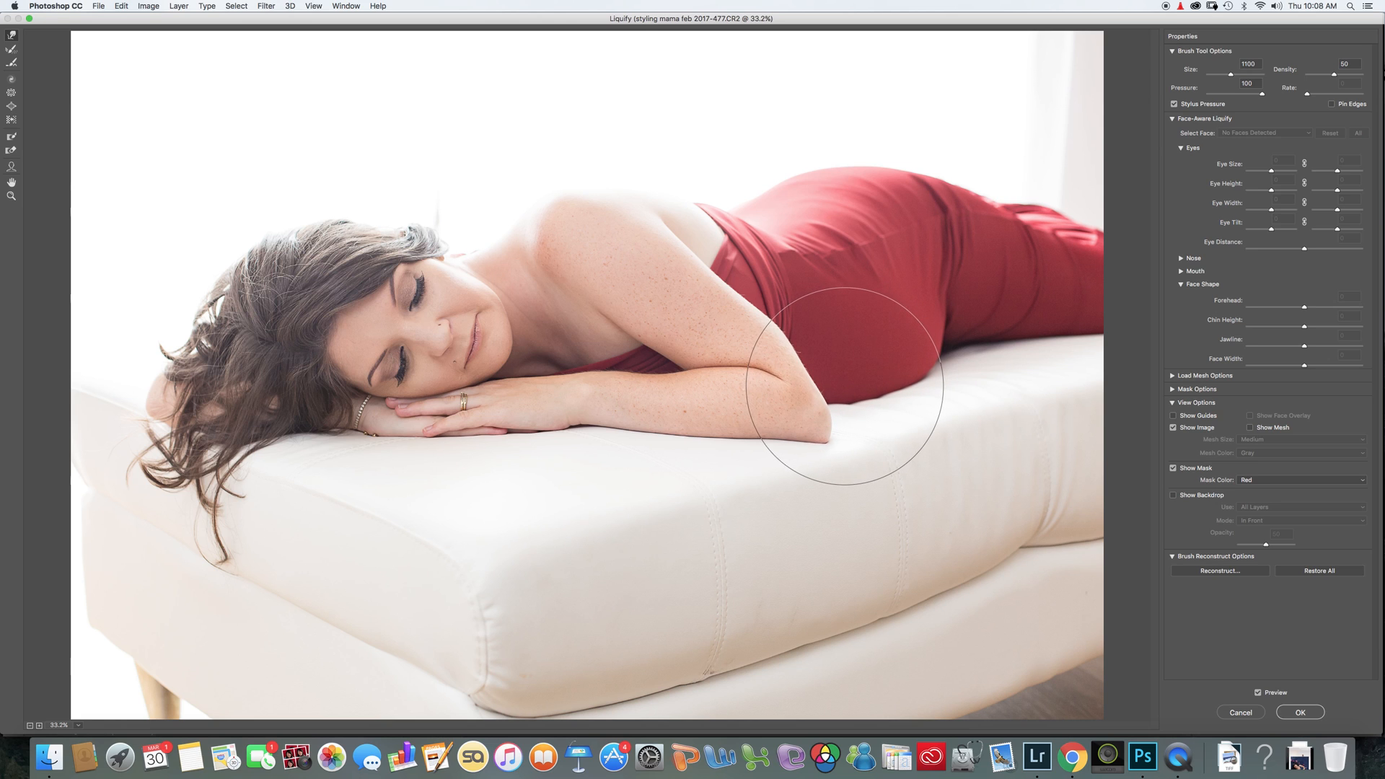
- Reduce the Liquify brush size to 500 and smooth the pointed contour of her elbow inward
{"action": "key", "text": "bracketleft"}
{"action": "key", "text": "bracketleft"}
{"action": "key", "text": "bracketleft"}
{"action": "key", "text": "bracketleft"}
{"action": "key", "text": "bracketleft"}
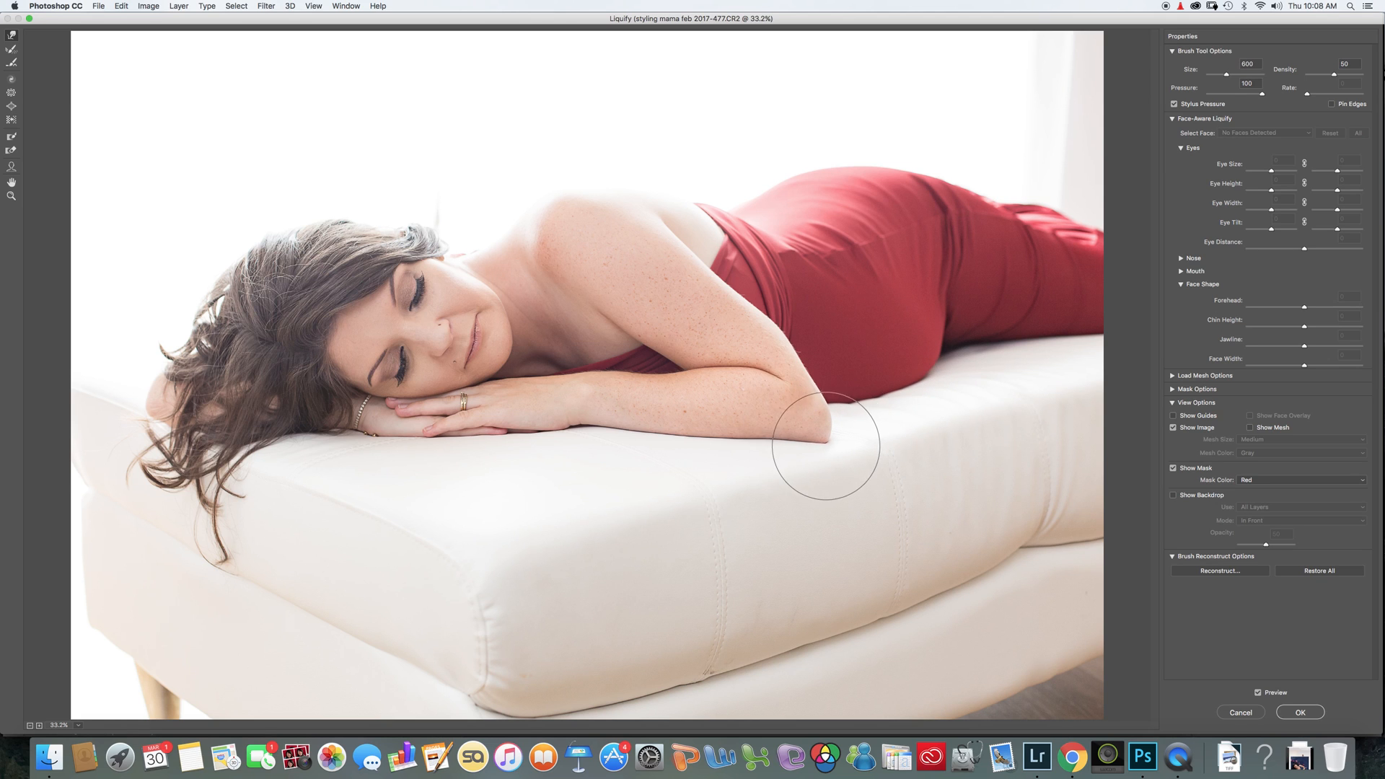
{"action": "key", "text": "bracketleft"}
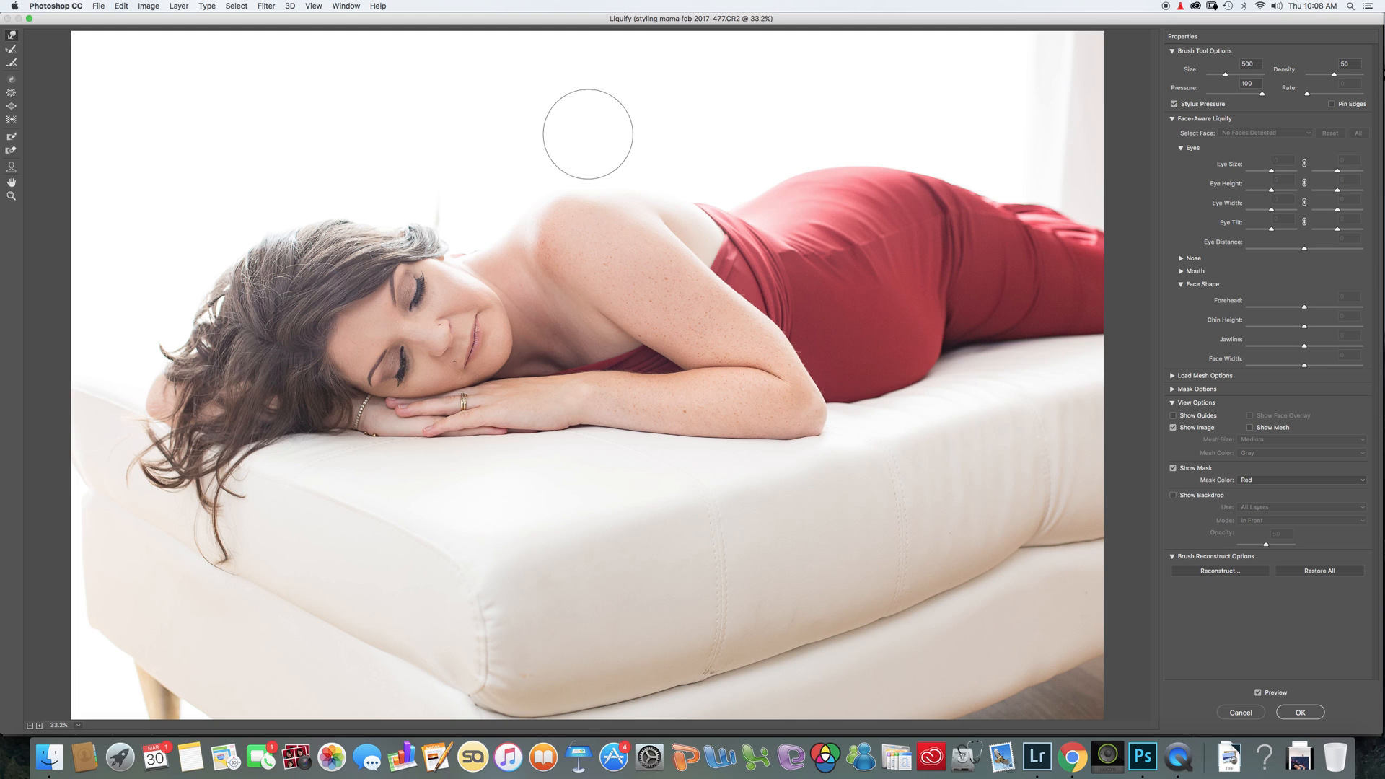
- Set the Liquify brush size to 800, check the whole figure, and apply the Liquify changes
{"action": "key", "text": "bracketright"}
{"action": "key", "text": "bracketright"}
{"action": "key", "text": "bracketright"}
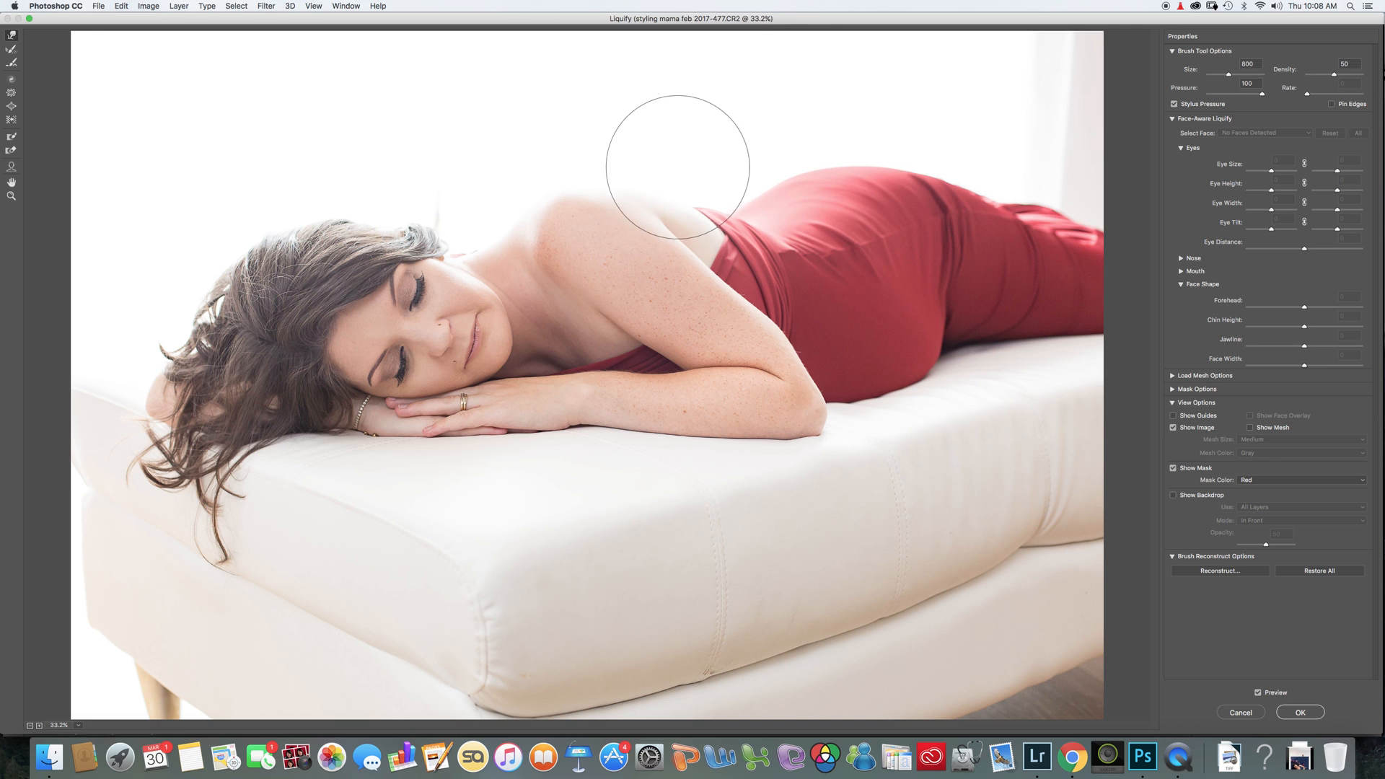
{"action": "scroll", "coordinate": [947, 194], "scroll_direction": "down", "scroll_amount": 1}
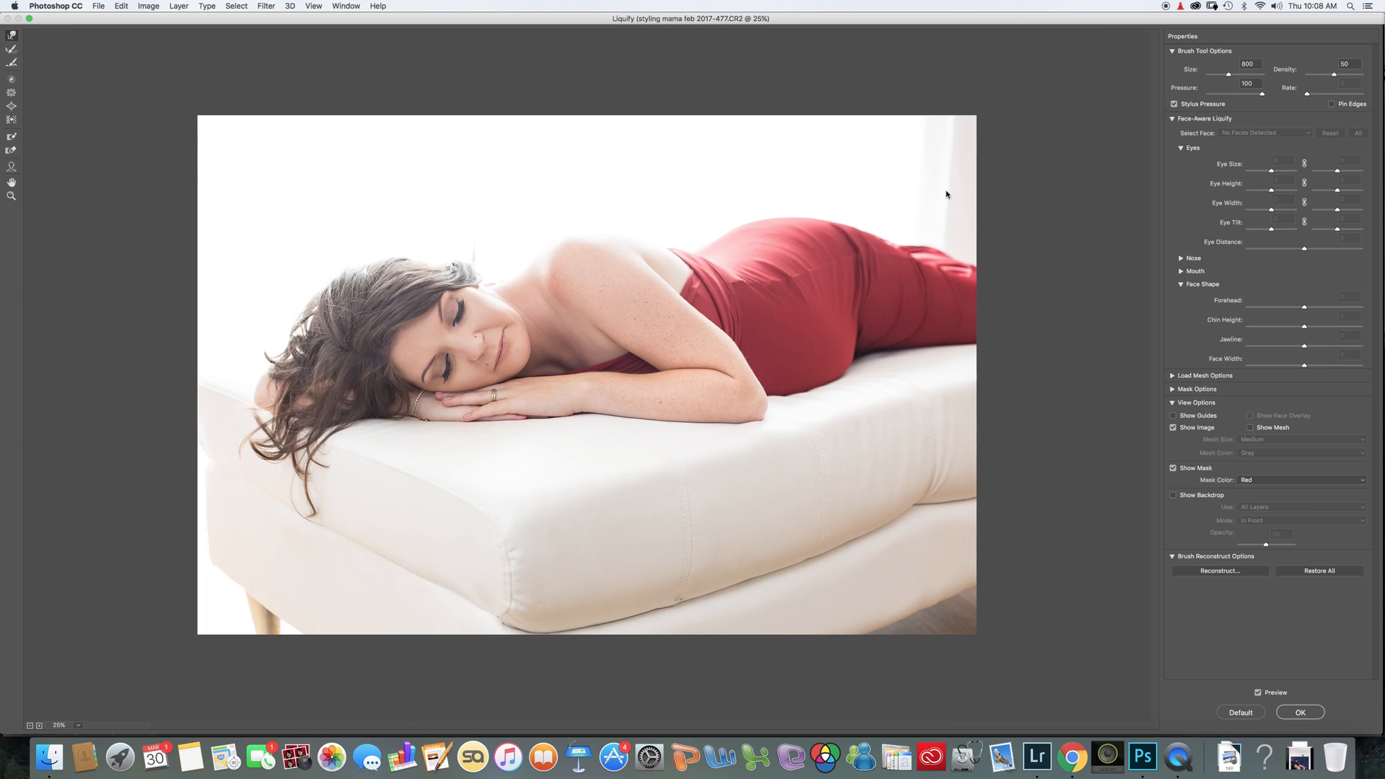
{"action": "scroll", "coordinate": [947, 194], "scroll_direction": "down", "scroll_amount": 1}
{"action": "scroll", "coordinate": [946, 194], "scroll_direction": "up", "scroll_amount": 1}
{"action": "left_click", "coordinate": [1314, 712]}
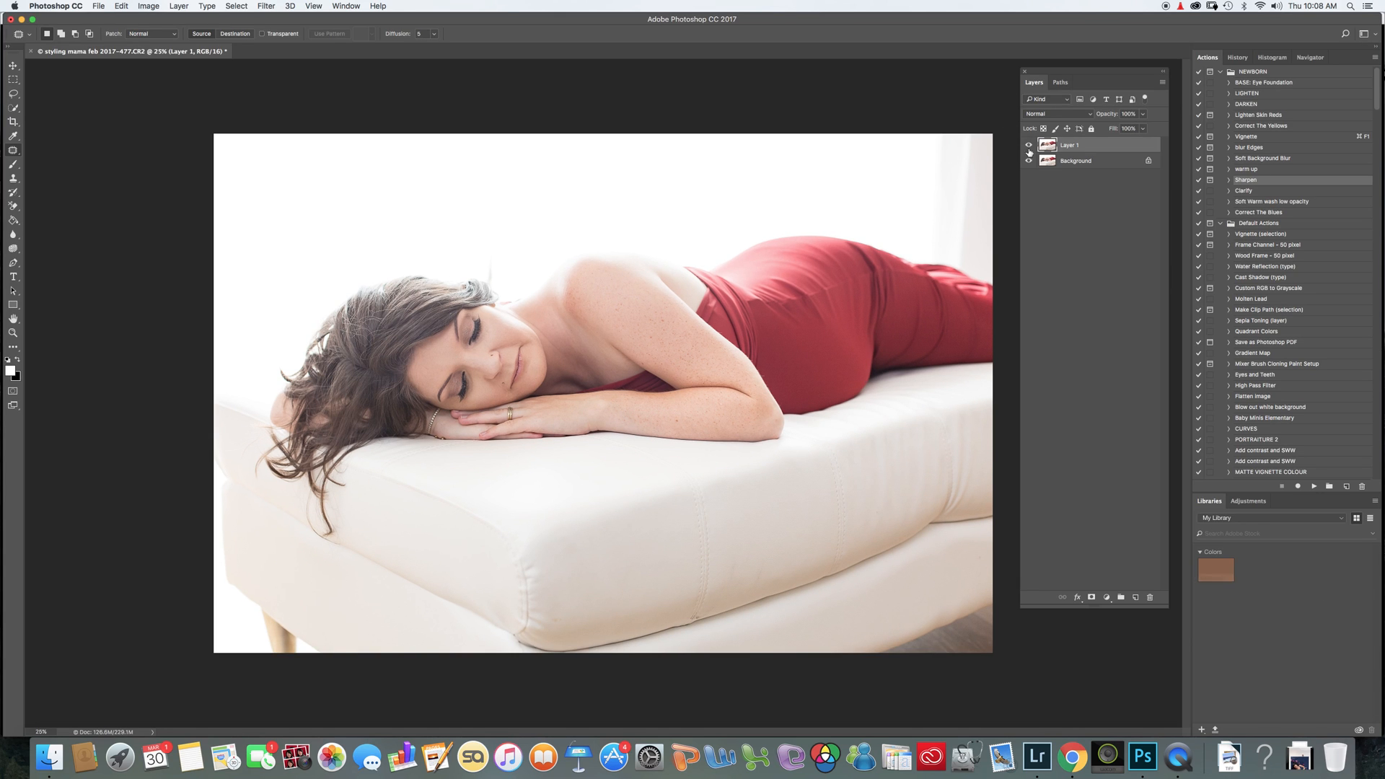
- Compare the photo with the liquified layer hidden and shown, and merge the visible layers
{"action": "left_click", "coordinate": [1029, 146]}
{"action": "left_click", "coordinate": [1030, 146]}
{"action": "left_click", "coordinate": [1030, 147]}
{"action": "left_click", "coordinate": [1029, 146]}
{"action": "left_click", "coordinate": [1029, 147]}
{"action": "left_click", "coordinate": [1029, 148]}
{"action": "left_click", "coordinate": [1028, 148]}
{"action": "left_click", "coordinate": [1028, 149]}
{"action": "key", "text": "super+e"}
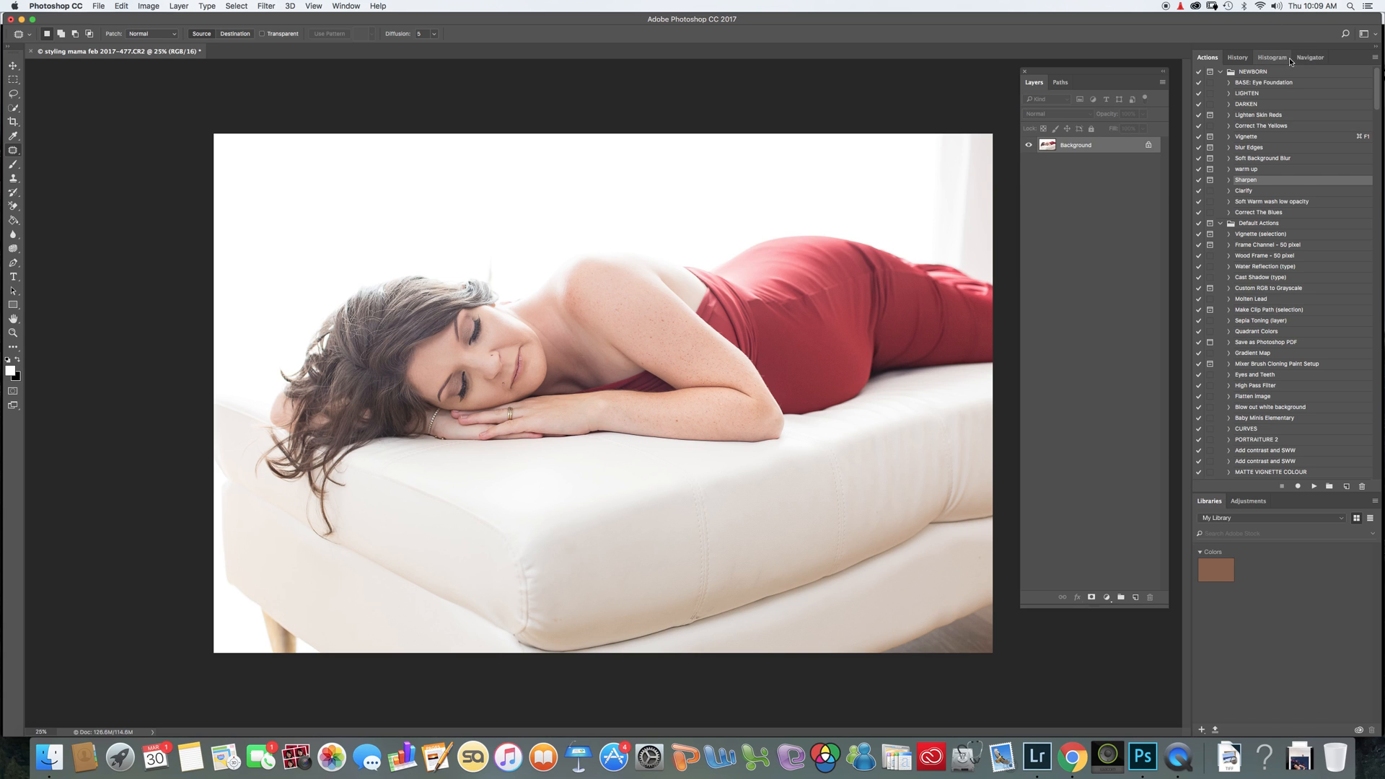
- Save a history snapshot of the photo's current state and look through the recorded history states
{"action": "left_click", "coordinate": [1238, 57]}
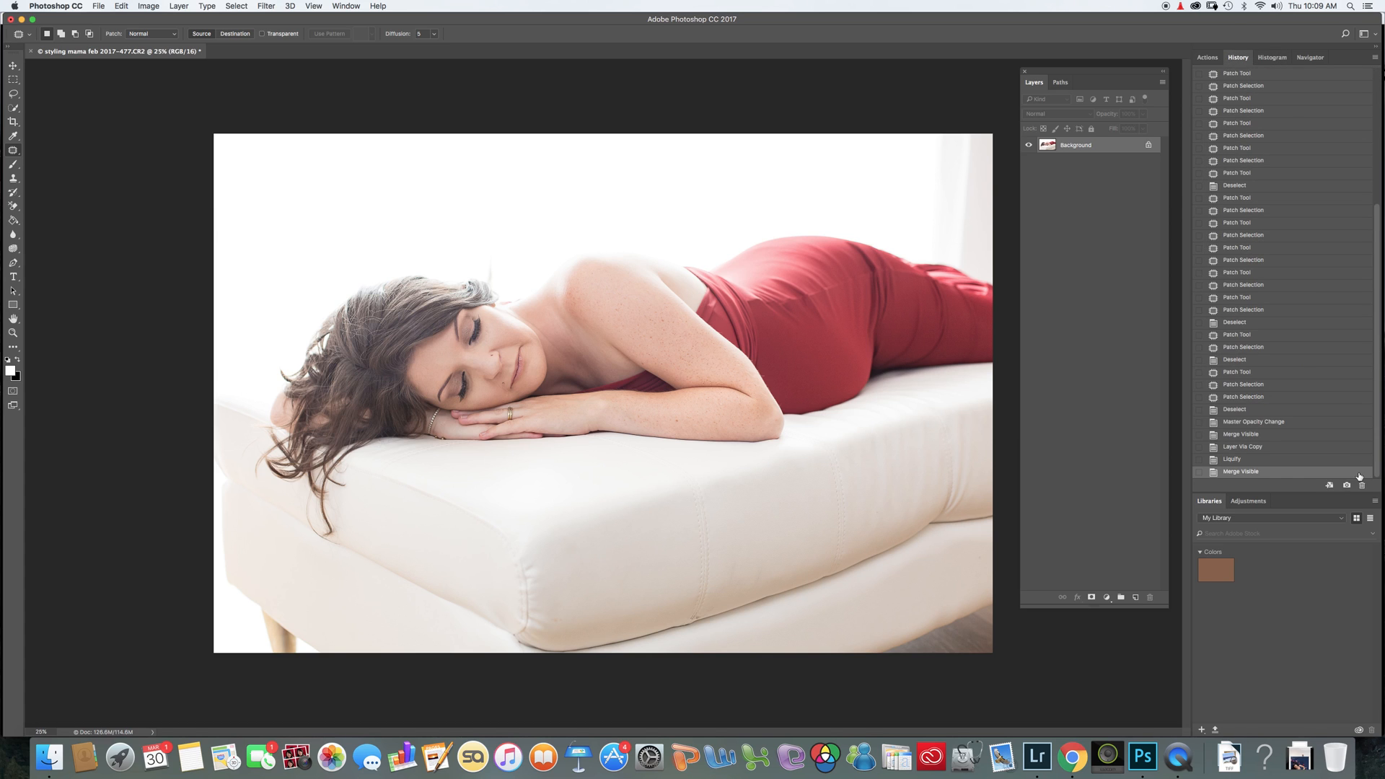
{"action": "left_click", "coordinate": [1207, 57]}
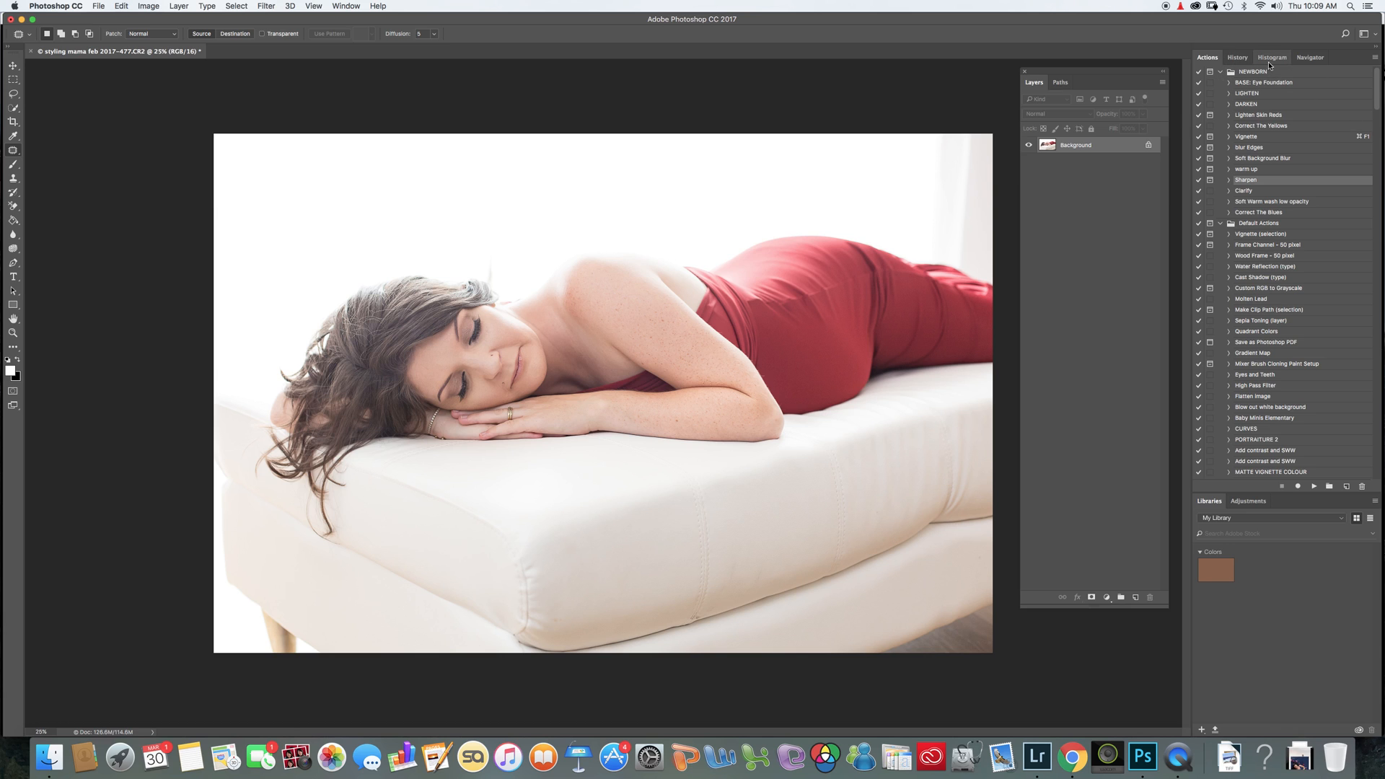
{"action": "left_click", "coordinate": [1238, 58]}
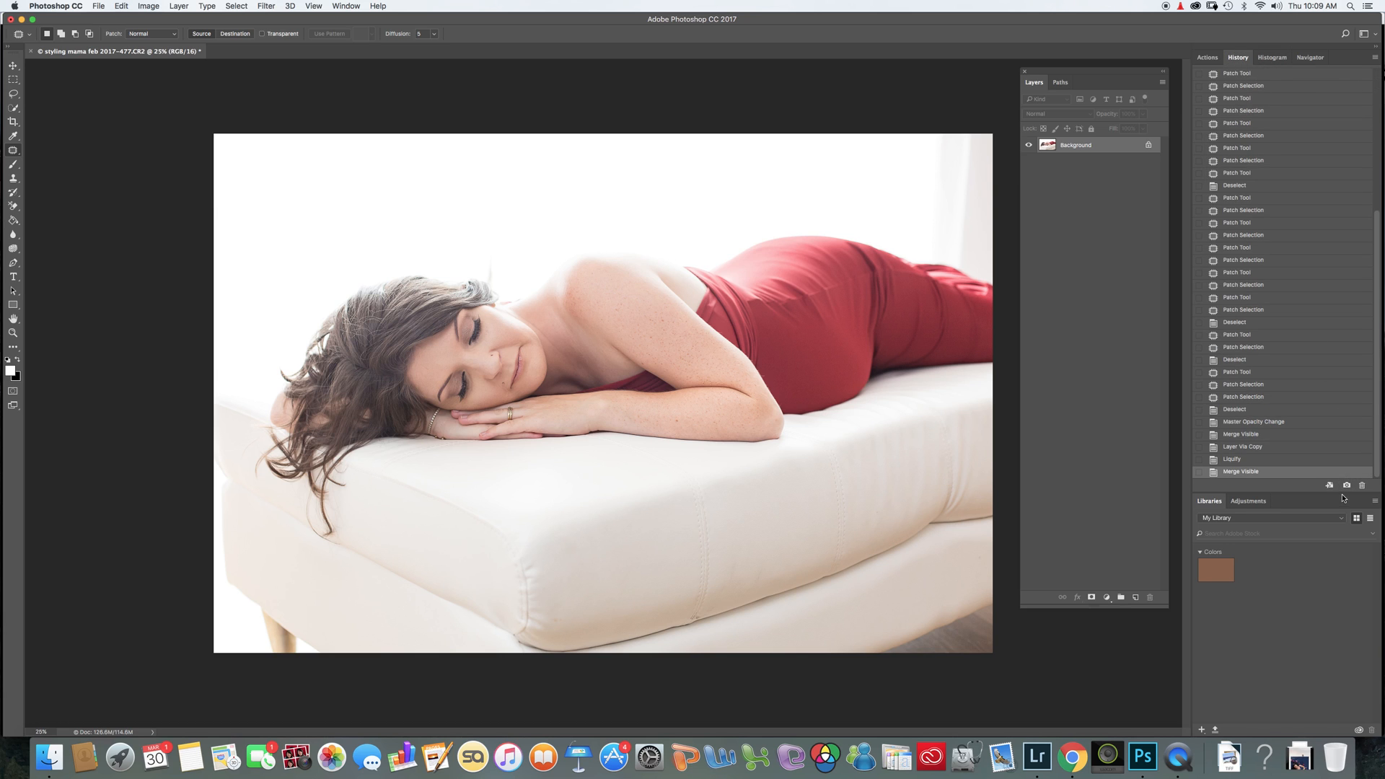
{"action": "left_click_drag", "start_coordinate": [1378, 306], "coordinate": [1376, 124]}
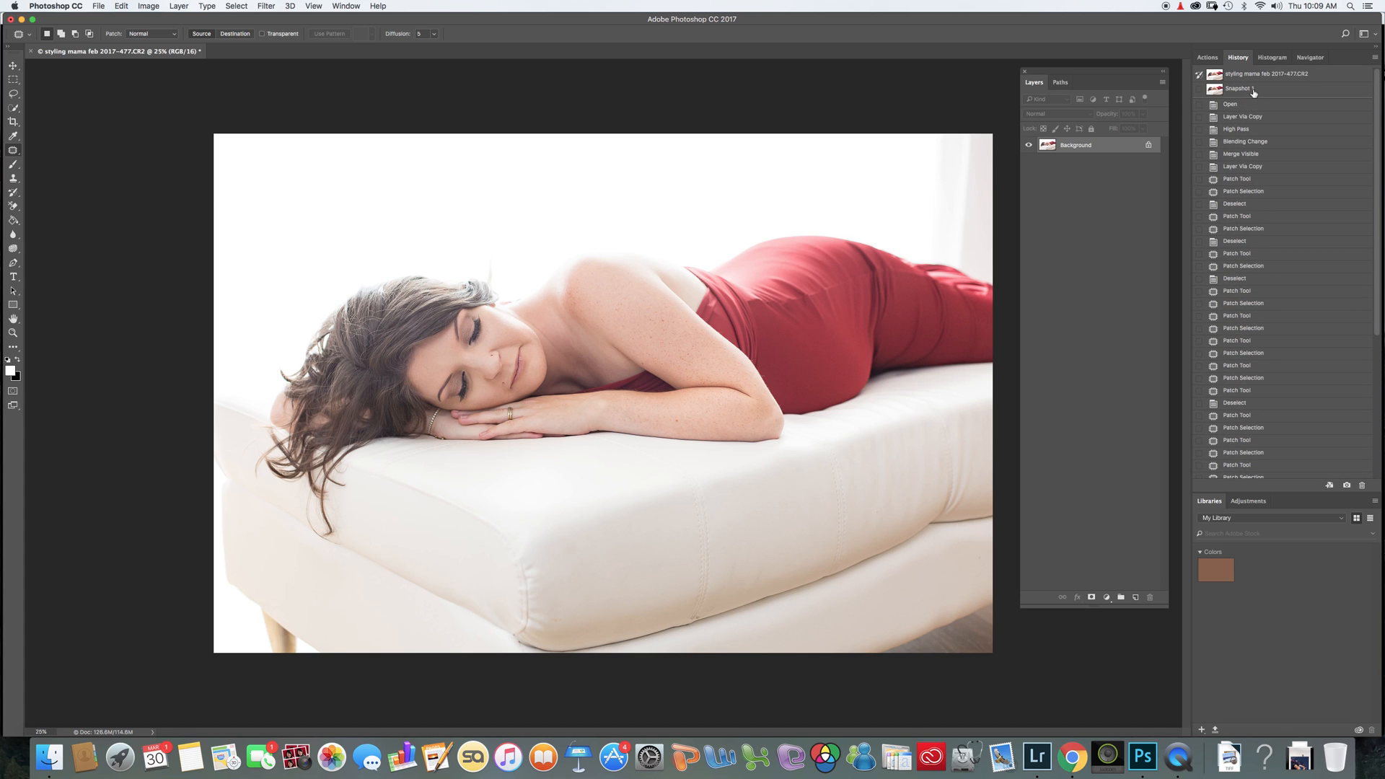
{"action": "scroll", "coordinate": [1237, 188], "scroll_direction": "down", "scroll_amount": 10}
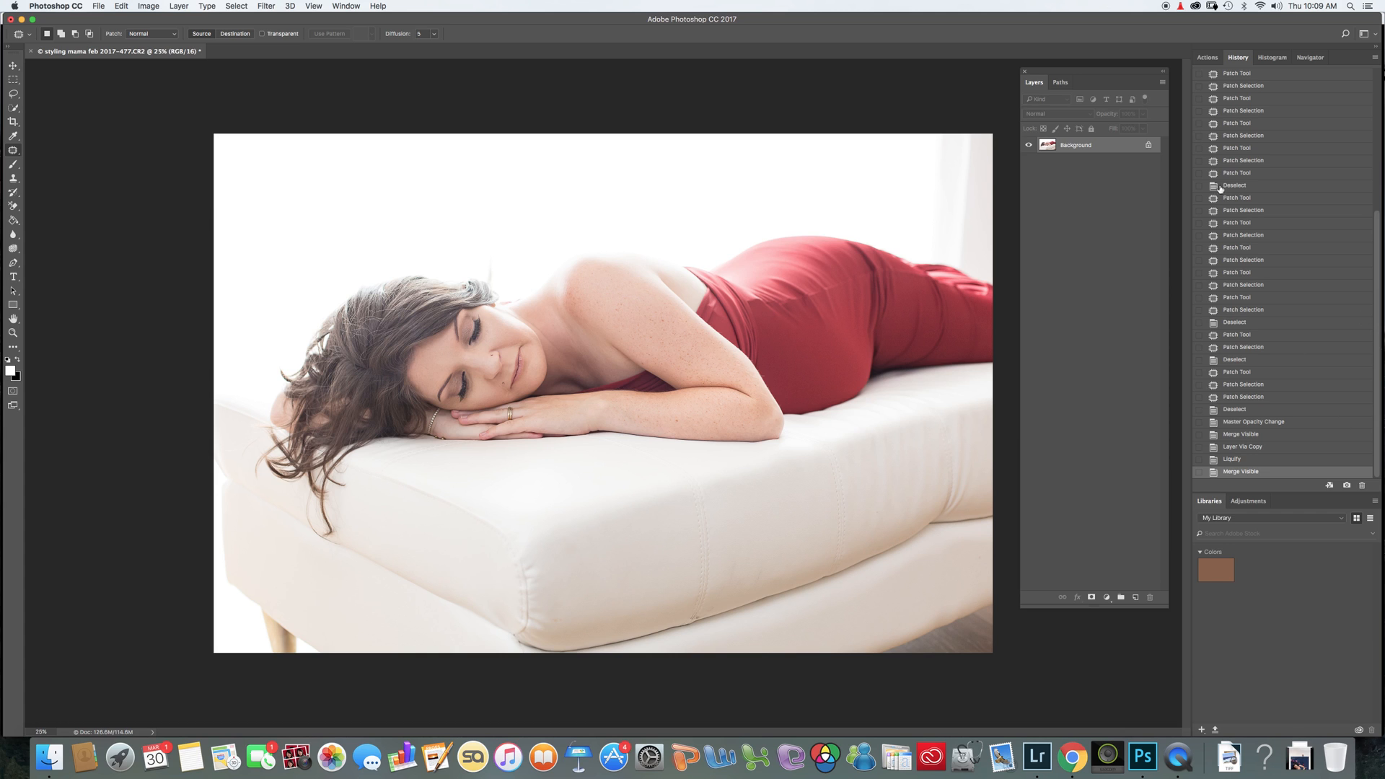
{"action": "left_click", "coordinate": [1209, 57]}
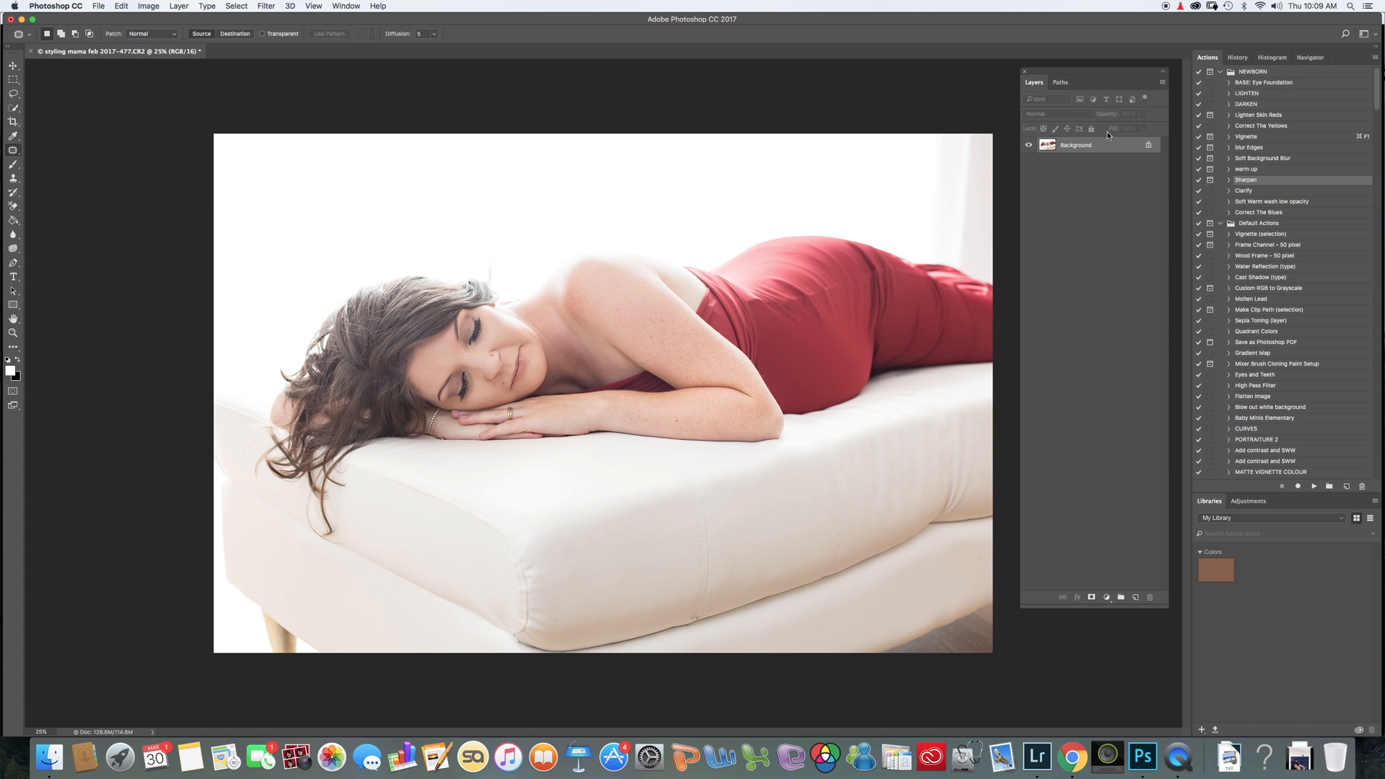
- Run the Portraiture filter, sampling her skin tones for the mask, and output the smoothing to a new layer
{"action": "left_click", "coordinate": [265, 6]}
{"action": "mouse_move", "coordinate": [306, 249]}
{"action": "left_click", "coordinate": [426, 249]}
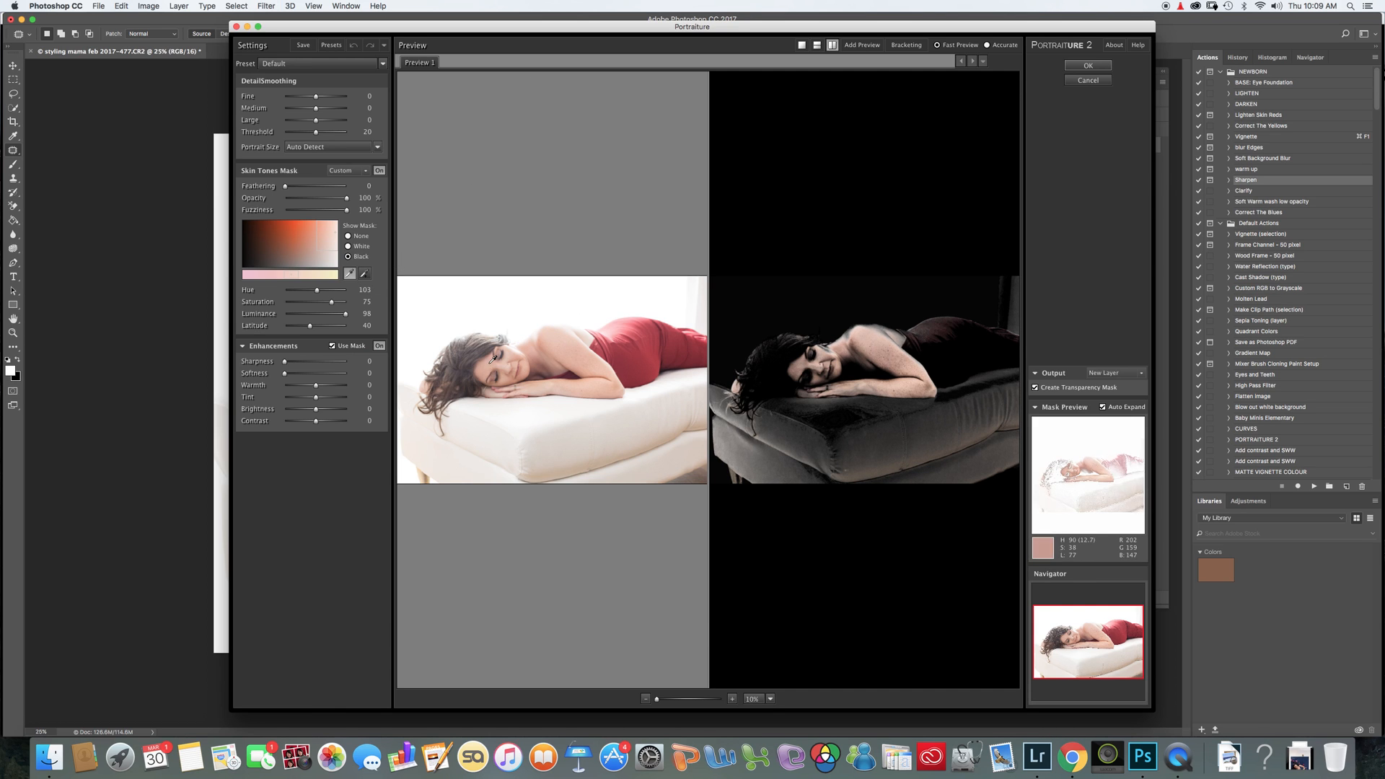
{"action": "left_click", "coordinate": [532, 353]}
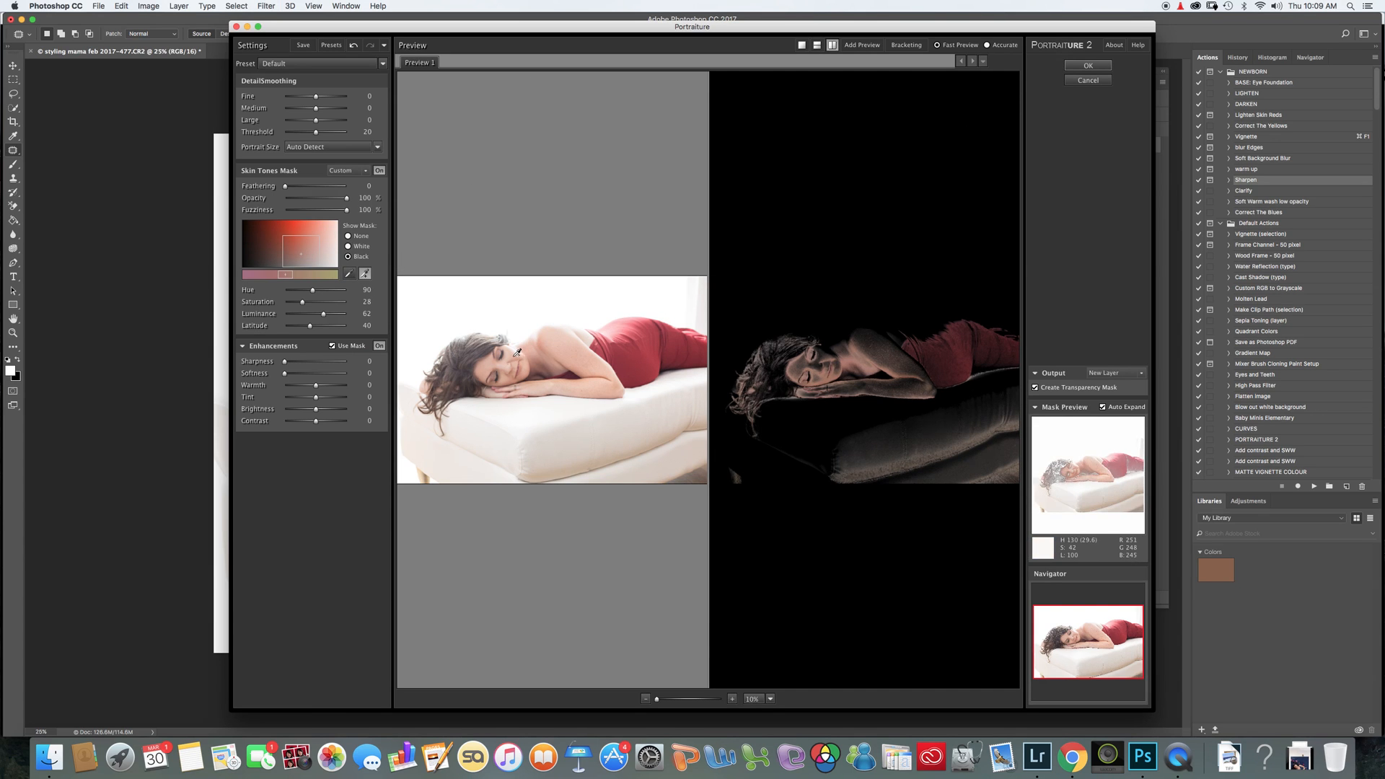
{"action": "left_click", "coordinate": [553, 352]}
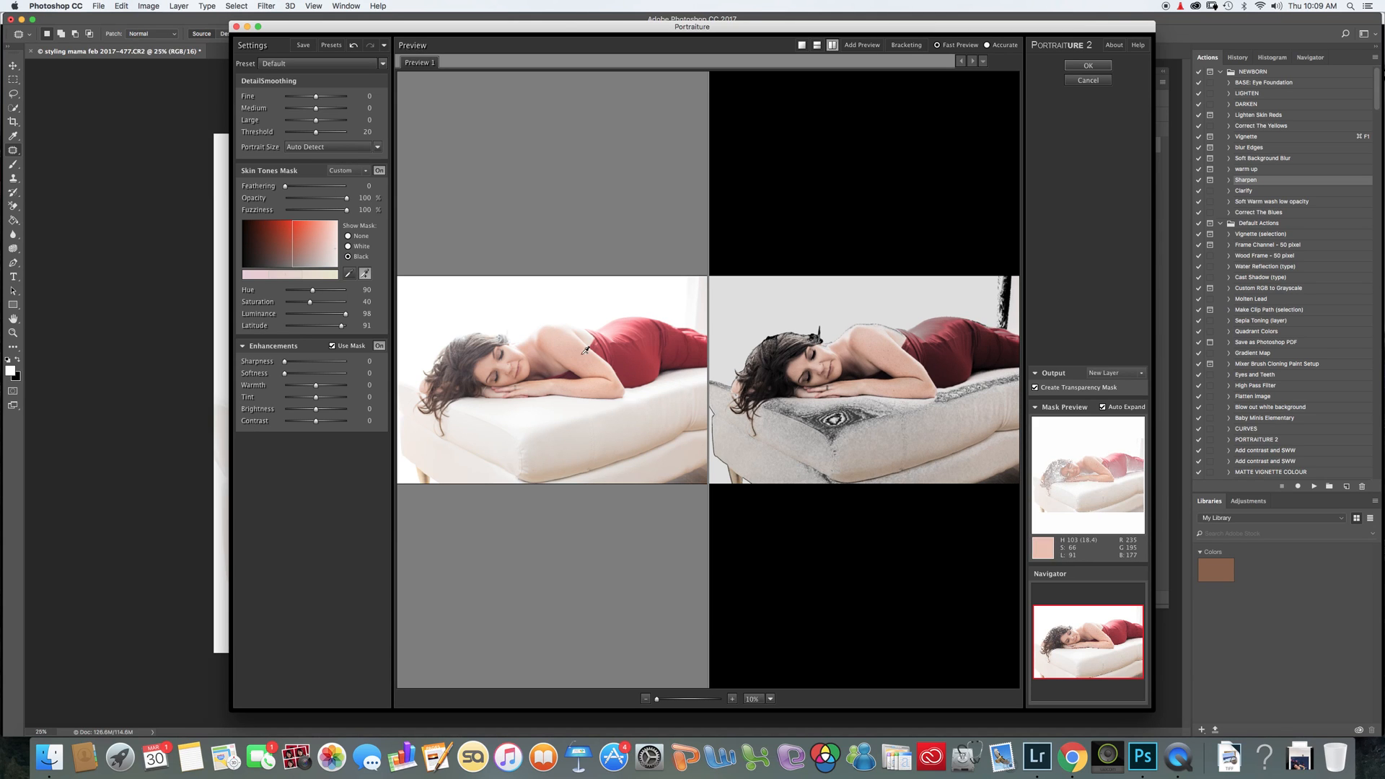
{"action": "left_click", "coordinate": [1095, 65]}
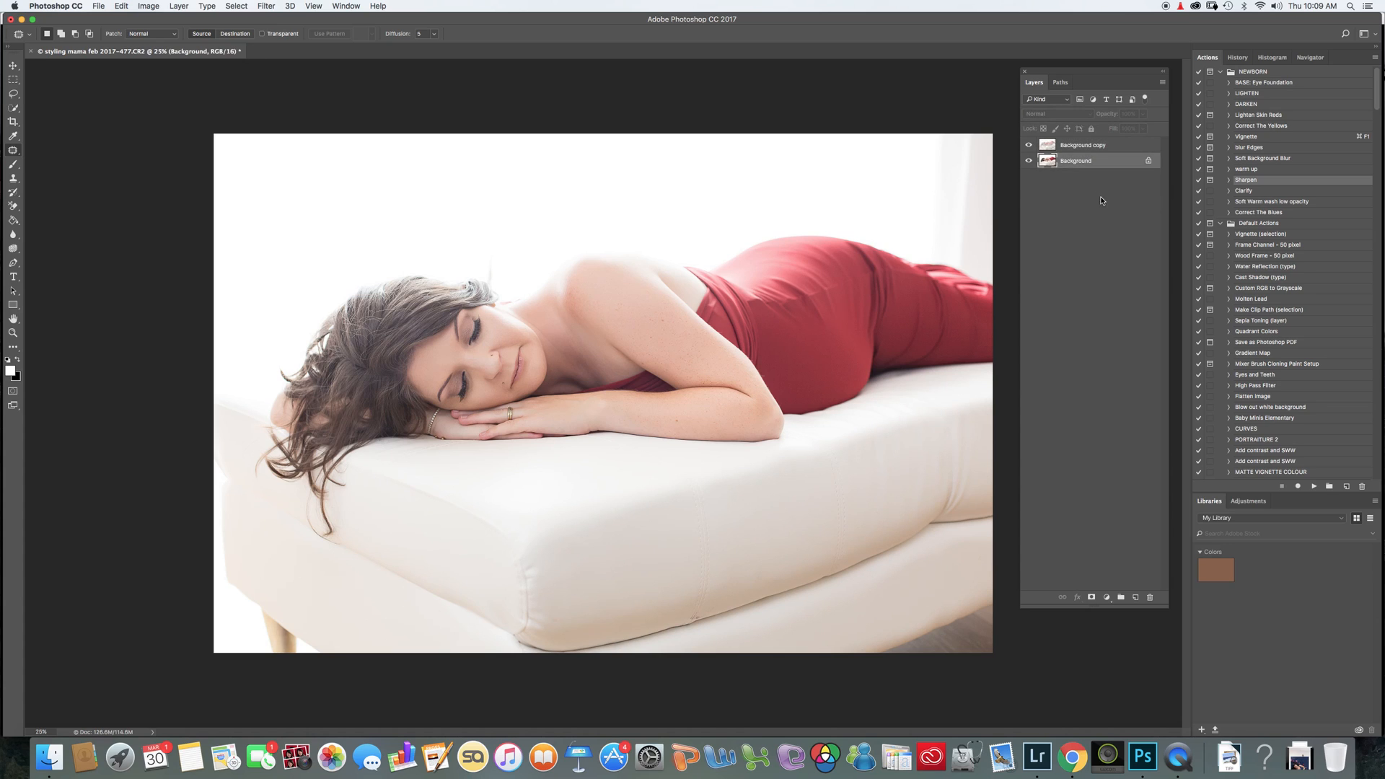
- Set the skin smoothing layer's opacity to 50% and compare the photo with that layer hidden and shown
{"action": "left_click", "coordinate": [1095, 146]}
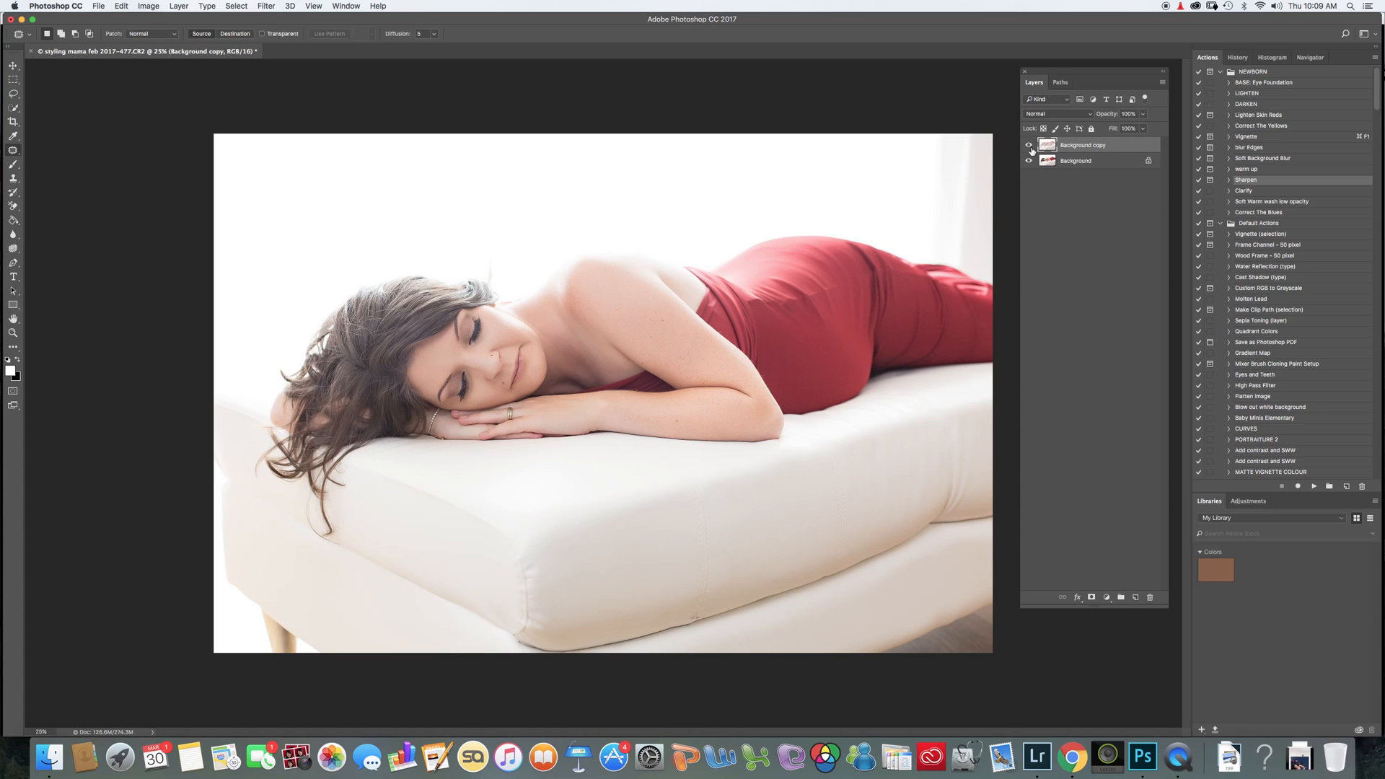
{"action": "left_click_drag", "start_coordinate": [1117, 115], "coordinate": [1073, 114]}
{"action": "left_click", "coordinate": [1030, 145]}
{"action": "left_click", "coordinate": [1028, 145]}
{"action": "left_click", "coordinate": [1029, 145]}
{"action": "left_click", "coordinate": [1029, 145]}
{"action": "left_click", "coordinate": [1030, 145]}
{"action": "left_click", "coordinate": [1030, 145]}
{"action": "left_click_drag", "start_coordinate": [1103, 116], "coordinate": [1111, 116]}
{"action": "left_click", "coordinate": [1030, 145]}
{"action": "left_click", "coordinate": [1029, 145]}
{"action": "left_click", "coordinate": [1029, 145]}
{"action": "left_click", "coordinate": [1030, 146]}
- Mask the smoothing layer, paint black around her mouth with a size 100 brush at 54% opacity, and merge the layers
{"action": "left_click", "coordinate": [1092, 597]}
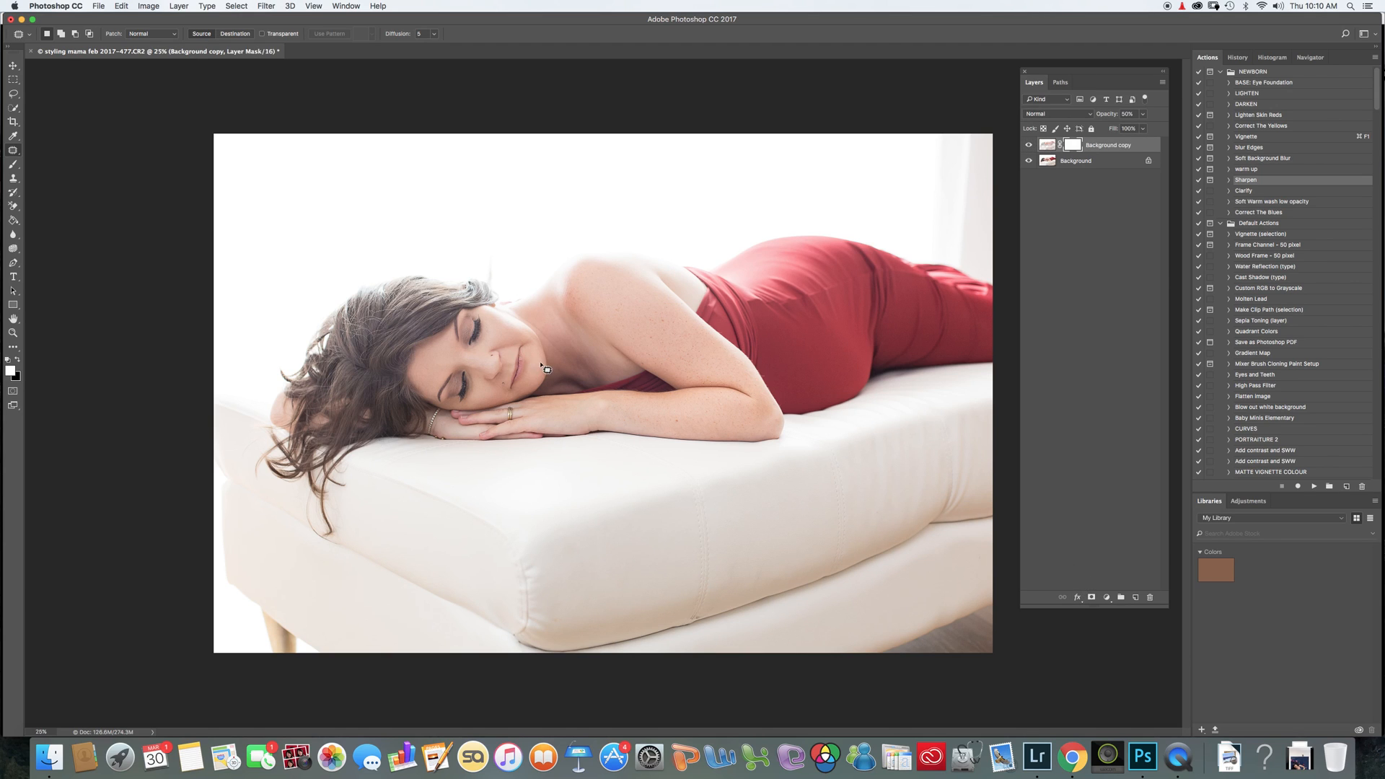
{"action": "key", "text": "b"}
{"action": "key", "text": "x"}
{"action": "key", "text": "bracketleft"}
{"action": "key", "text": "bracketleft"}
{"action": "key", "text": "bracketleft"}
{"action": "key", "text": "bracketleft"}
{"action": "key", "text": "bracketleft"}
{"action": "key", "text": "bracketleft"}
{"action": "key", "text": "bracketleft"}
{"action": "key", "text": "bracketleft"}
{"action": "key", "text": "bracketleft"}
{"action": "key", "text": "bracketleft"}
{"action": "key", "text": "bracketleft"}
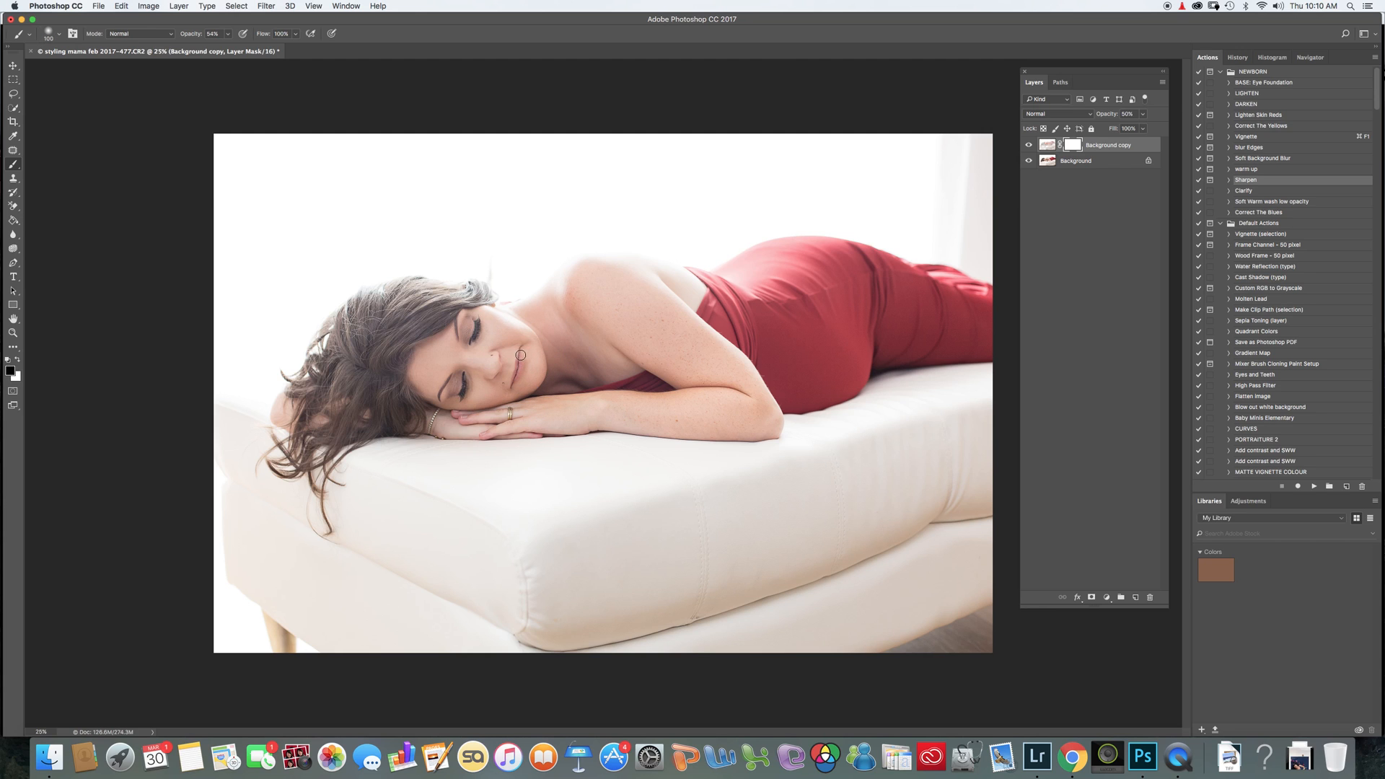
{"action": "left_click_drag", "start_coordinate": [519, 366], "coordinate": [514, 379]}
{"action": "key", "text": "super+e"}
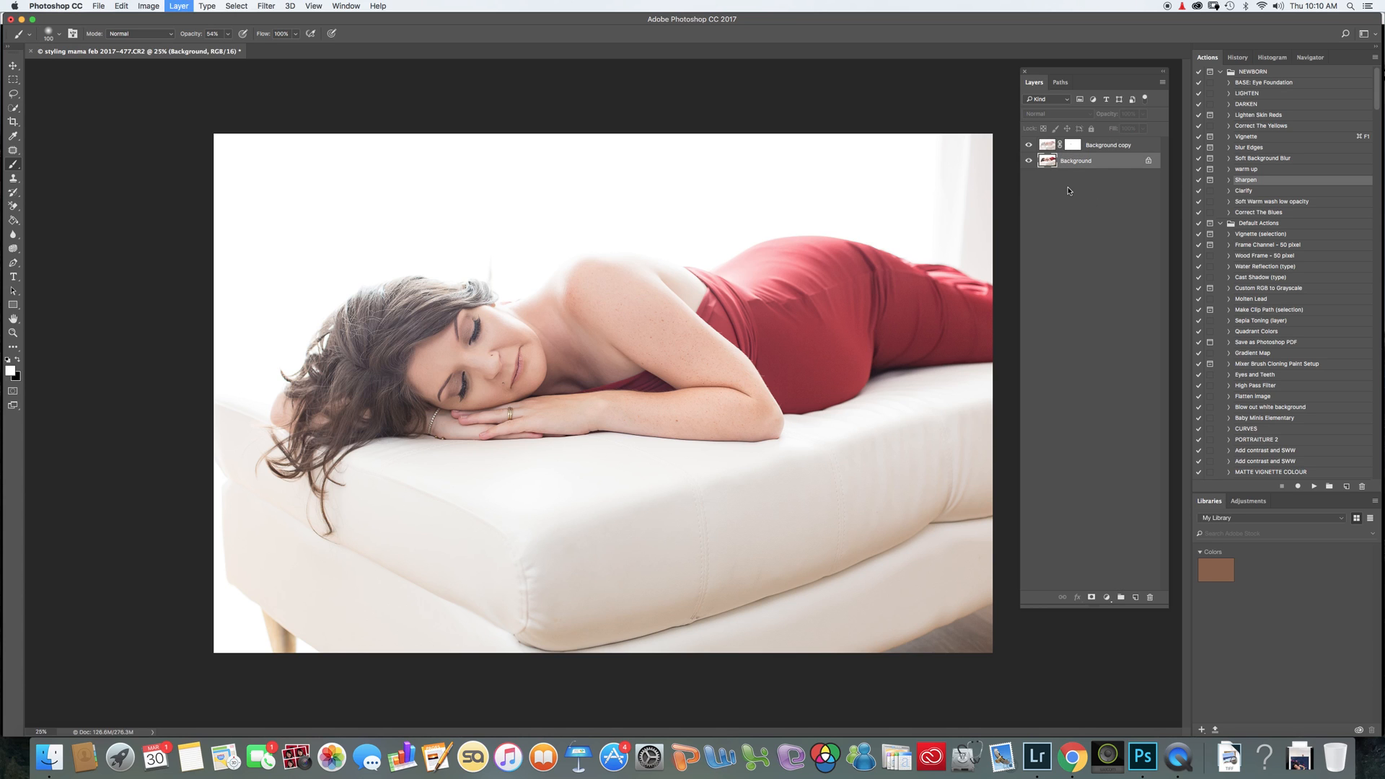
- Run the Clarify action, set the brush opacity to 100%, adjust the clarity layer's opacity, and merge it into the background
{"action": "left_click", "coordinate": [1249, 190]}
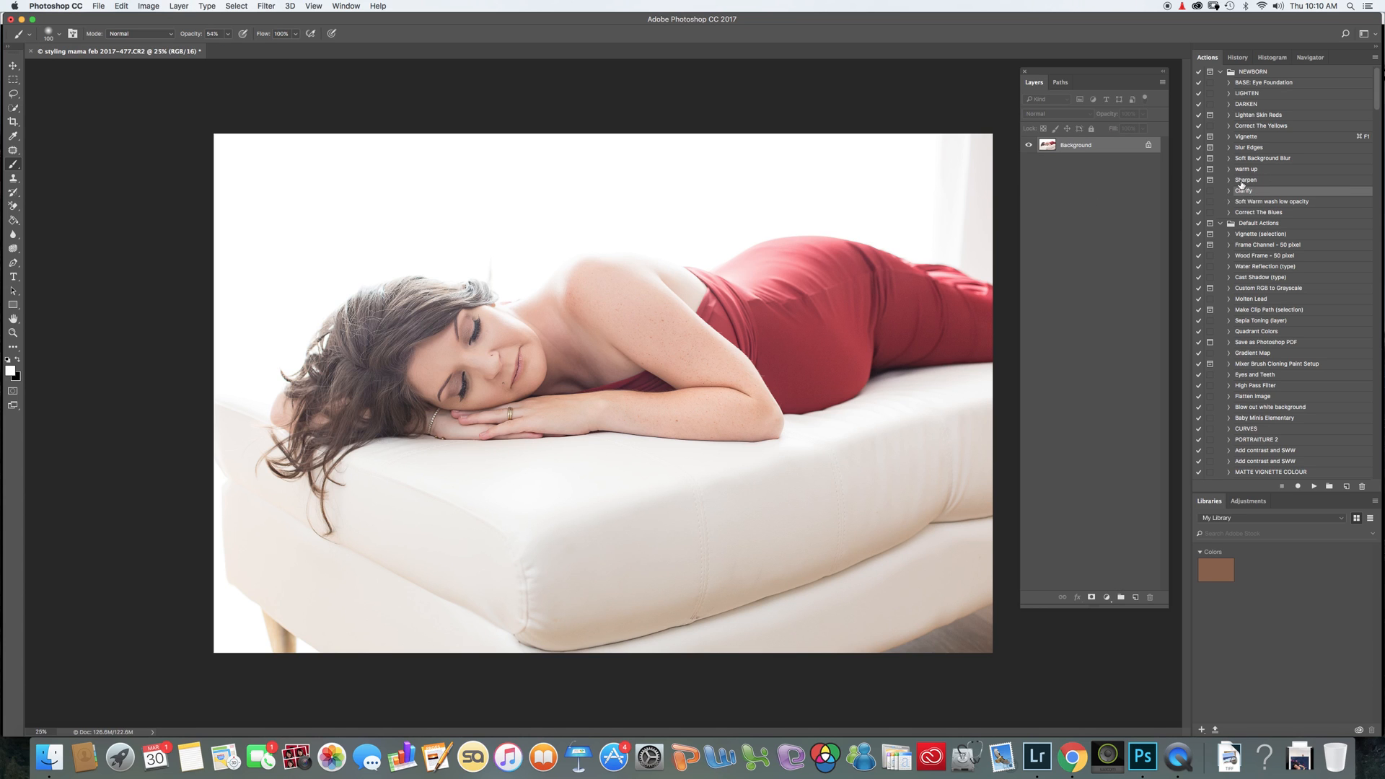
{"action": "left_click", "coordinate": [1316, 488]}
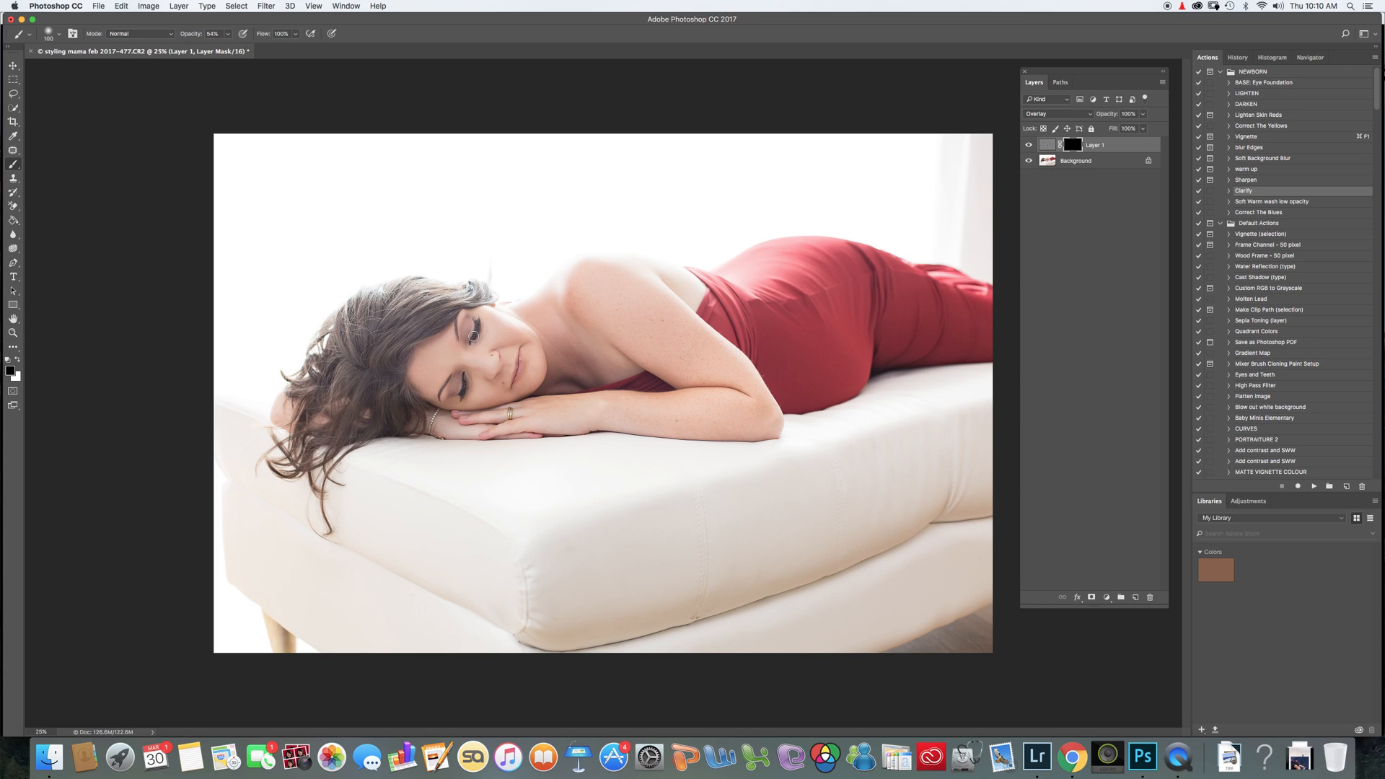
{"action": "key", "text": "x"}
{"action": "mouse_move", "coordinate": [193, 35]}
{"action": "left_mouse_down"}
{"action": "mouse_move", "coordinate": [218, 35]}
{"action": "mouse_move", "coordinate": [196, 35]}
{"action": "left_mouse_up"}
{"action": "left_click_drag", "start_coordinate": [1104, 116], "coordinate": [1103, 112]}
{"action": "key", "text": "super+e"}
- Run the Sharpen action to add a sharpening layer with a black mask
{"action": "left_click", "coordinate": [1271, 182]}
{"action": "left_click", "coordinate": [1314, 486]}
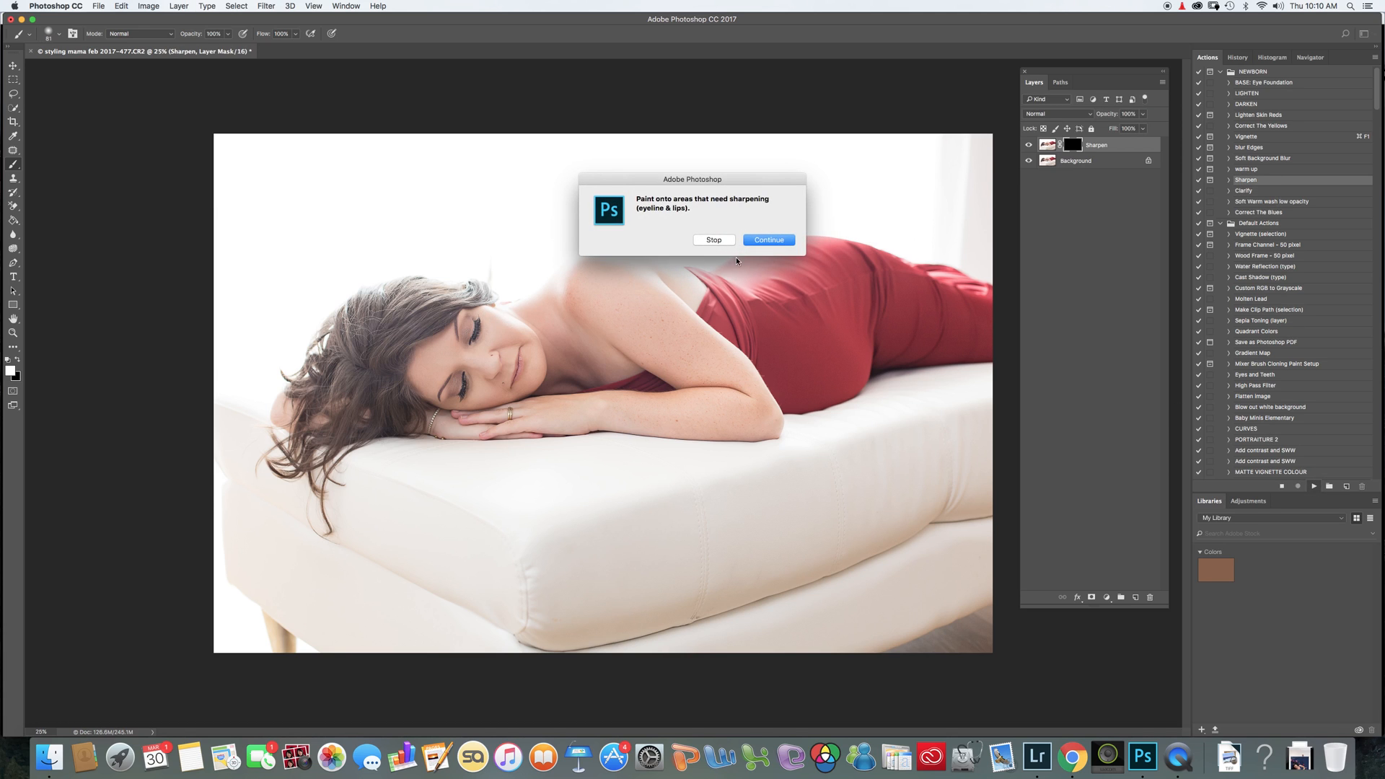
{"action": "left_click", "coordinate": [769, 240]}
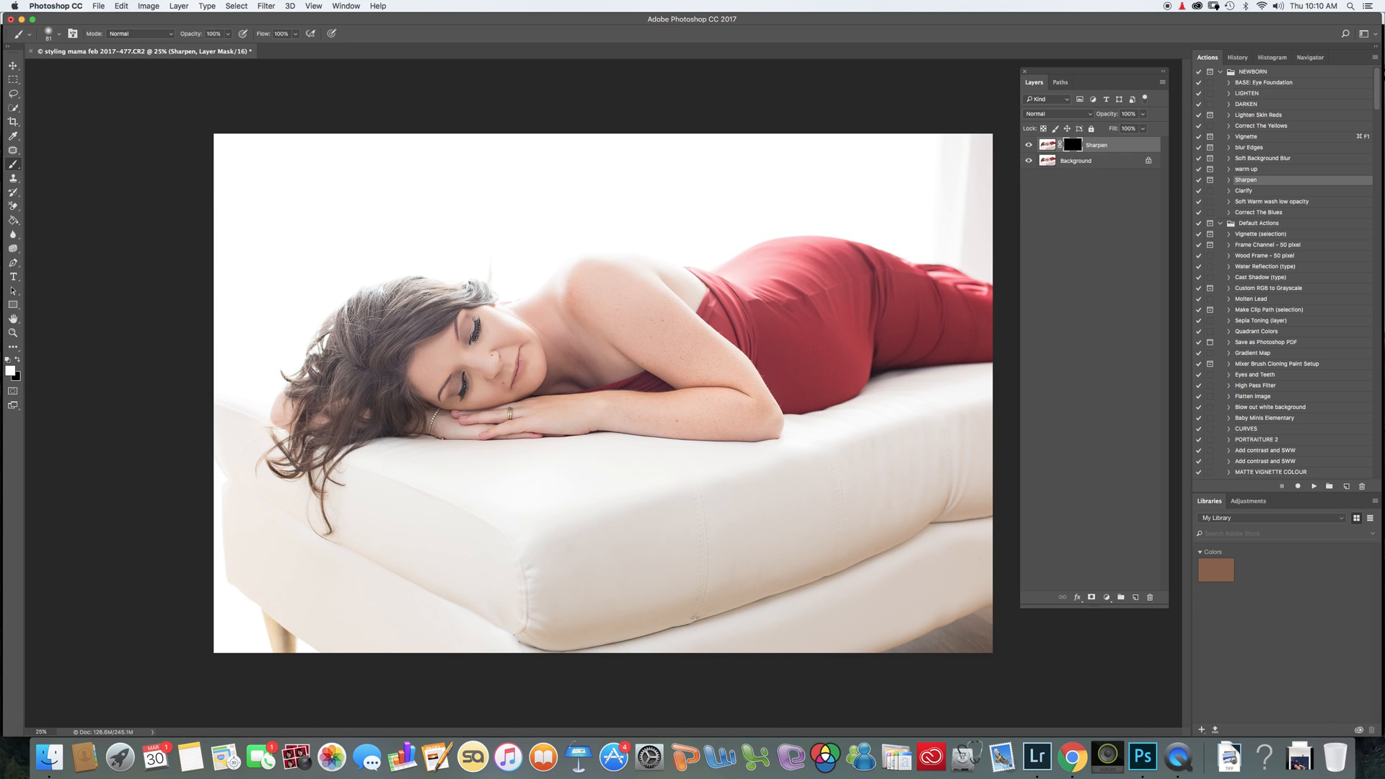
- Paint the sharpening onto her hair with a size 1000 brush at 64% opacity
{"action": "key", "text": "bracketright"}
{"action": "key", "text": "bracketright"}
{"action": "key", "text": "bracketright"}
{"action": "key", "text": "bracketright"}
{"action": "key", "text": "bracketright"}
{"action": "key", "text": "bracketright"}
{"action": "key", "text": "bracketright"}
{"action": "key", "text": "bracketright"}
{"action": "key", "text": "6"}
{"action": "key", "text": "4"}
{"action": "key", "text": "bracketright"}
{"action": "key", "text": "bracketright"}
{"action": "key", "text": "bracketright"}
{"action": "key", "text": "bracketright"}
{"action": "key", "text": "bracketright"}
{"action": "key", "text": "bracketright"}
{"action": "key", "text": "bracketright"}
{"action": "mouse_move", "coordinate": [400, 267]}
{"action": "left_mouse_down"}
{"action": "mouse_move", "coordinate": [304, 441]}
{"action": "mouse_move", "coordinate": [318, 409]}
{"action": "left_mouse_up"}
- Set the sharpening layer's opacity to 81% and save the photo
{"action": "left_click_drag", "start_coordinate": [1118, 113], "coordinate": [1105, 113]}
{"action": "key", "text": "super+minus"}
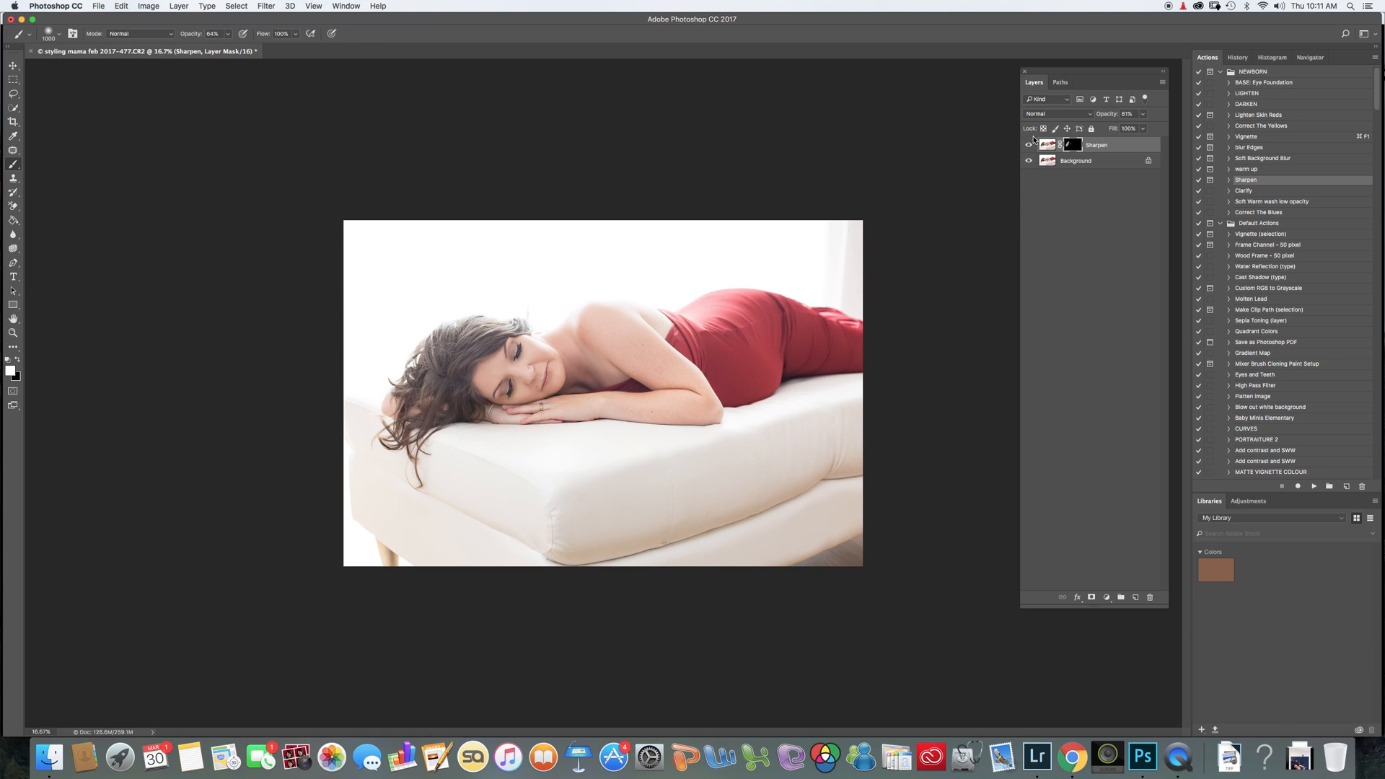
{"action": "key", "text": "super+s"}
{"action": "right_click", "coordinate": [1178, 756]}
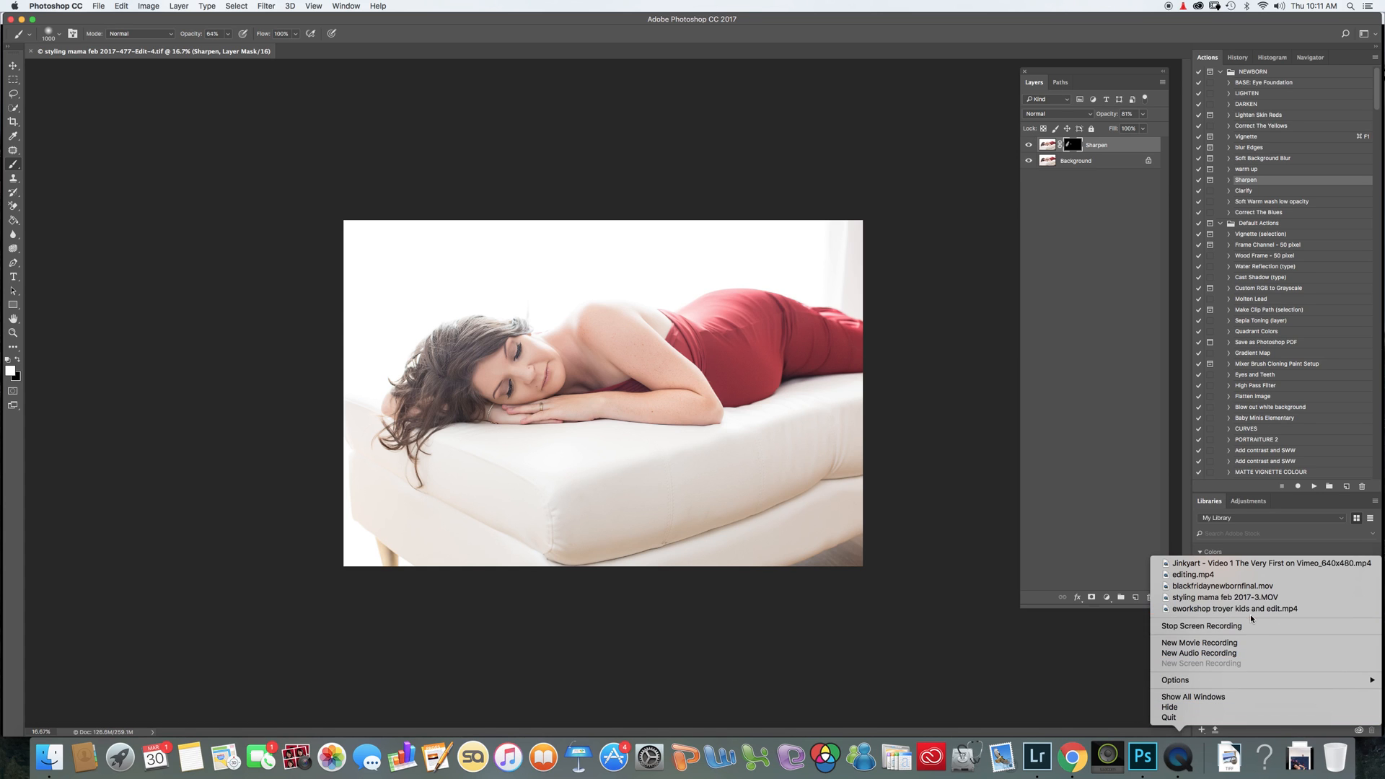